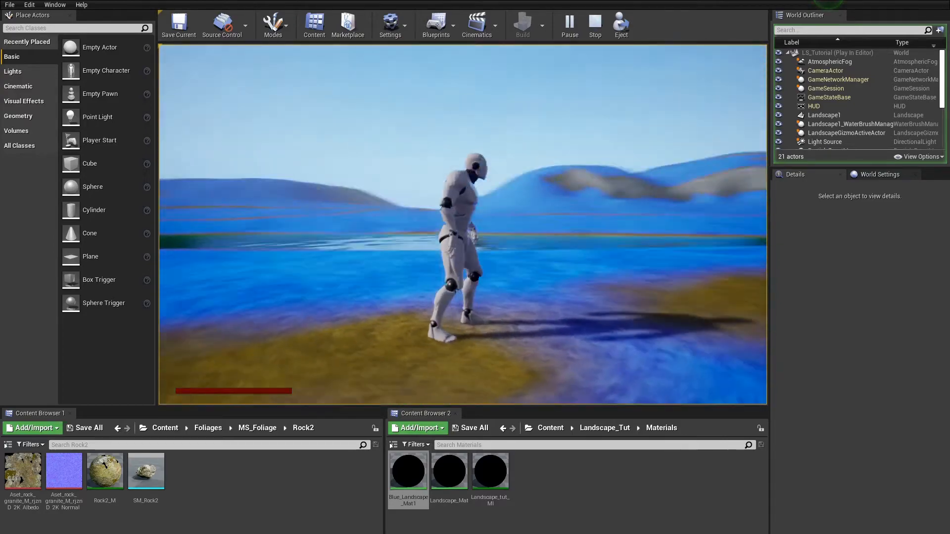
# End the play session and frame the WaterBodyRiver actor to view the river's course across the landscape.
pyautogui.press('w')
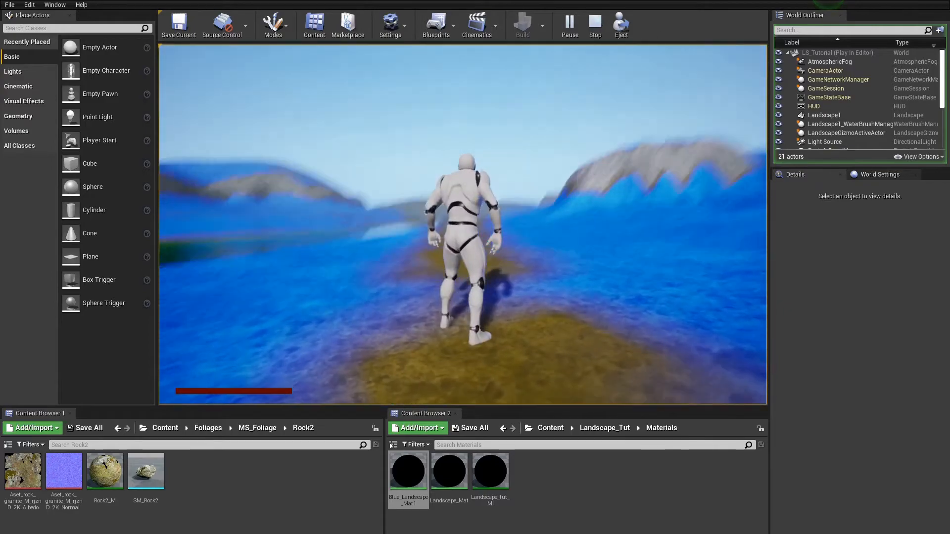
pyautogui.press('Escape')
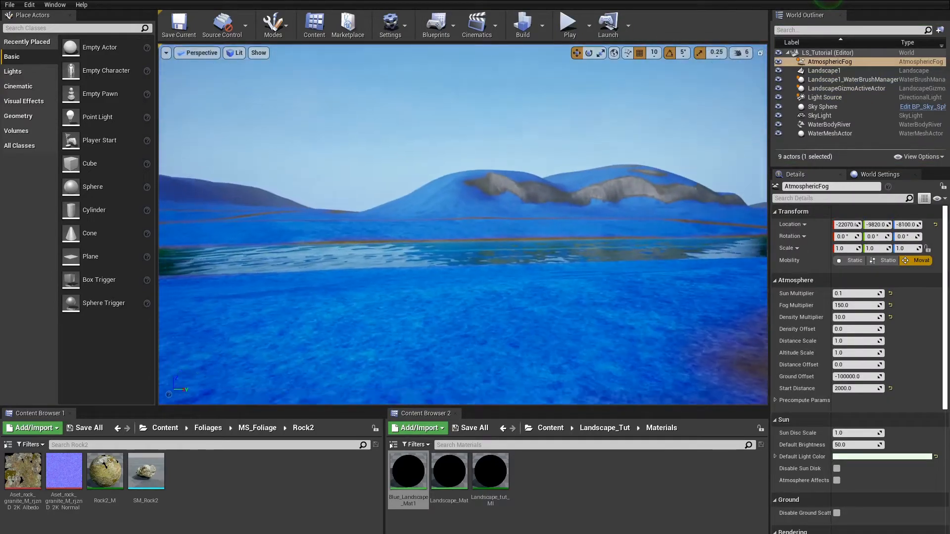
pyautogui.doubleClick(829, 124)
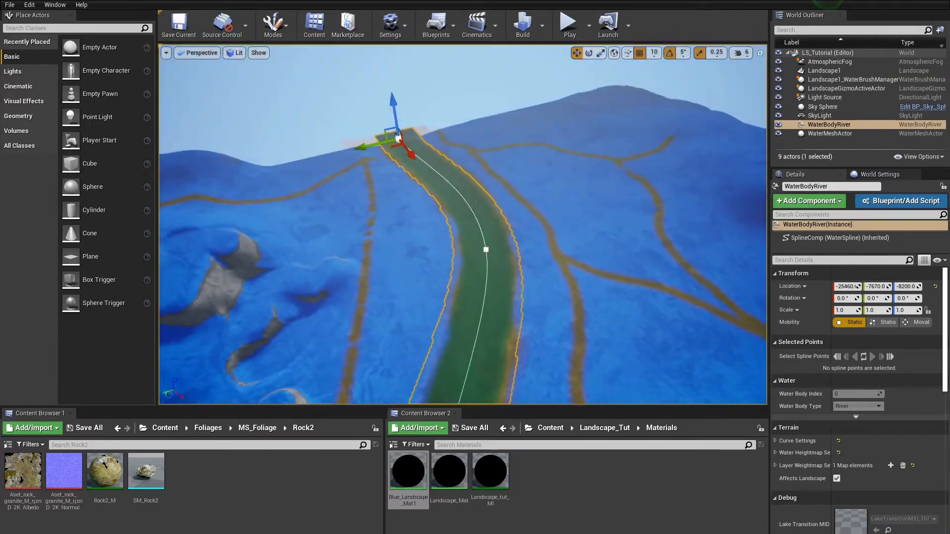
pyautogui.moveTo(463, 225); pyautogui.dragTo(495, 159, button='right')
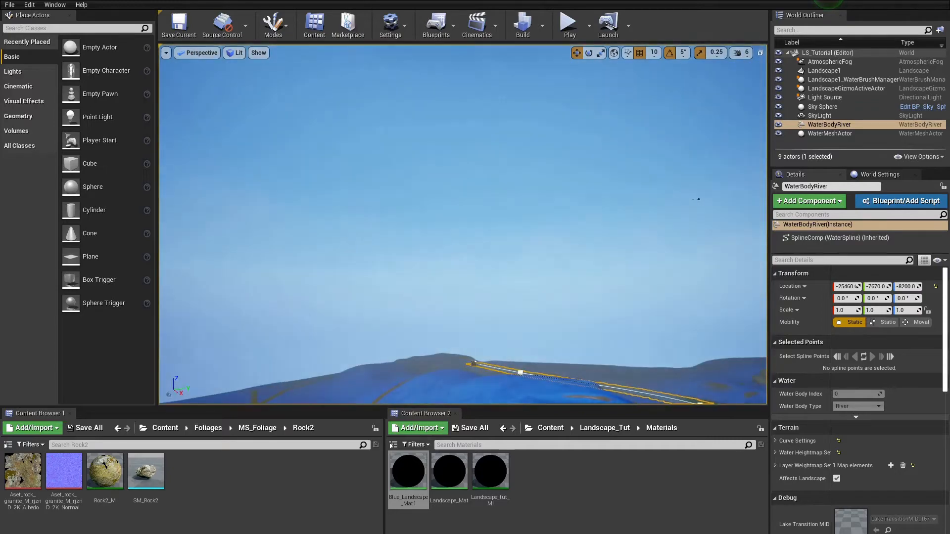
pyautogui.moveTo(697, 199); pyautogui.dragTo(696, 269, button='right')
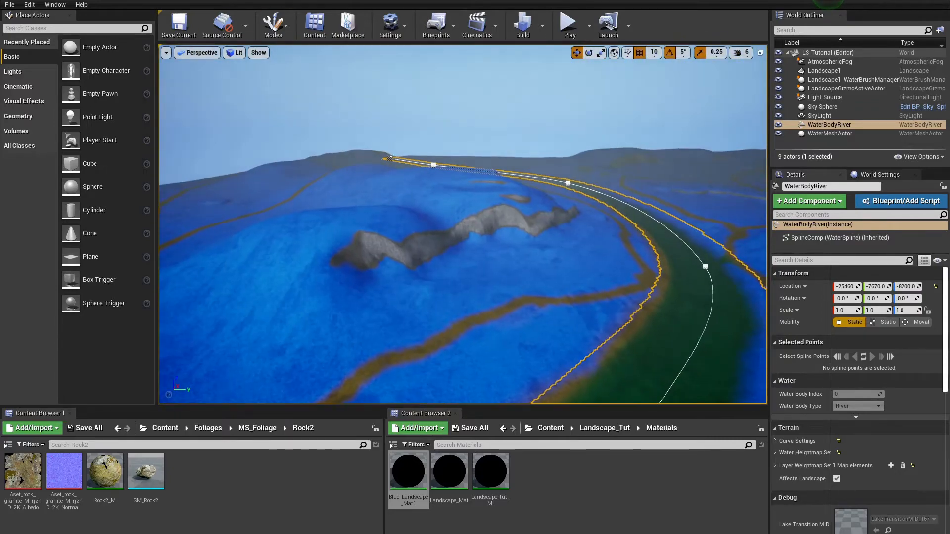
# Look up the Water plugin in the plugin list, check its enabled setting, and close the list.
pyautogui.click(393, 34)
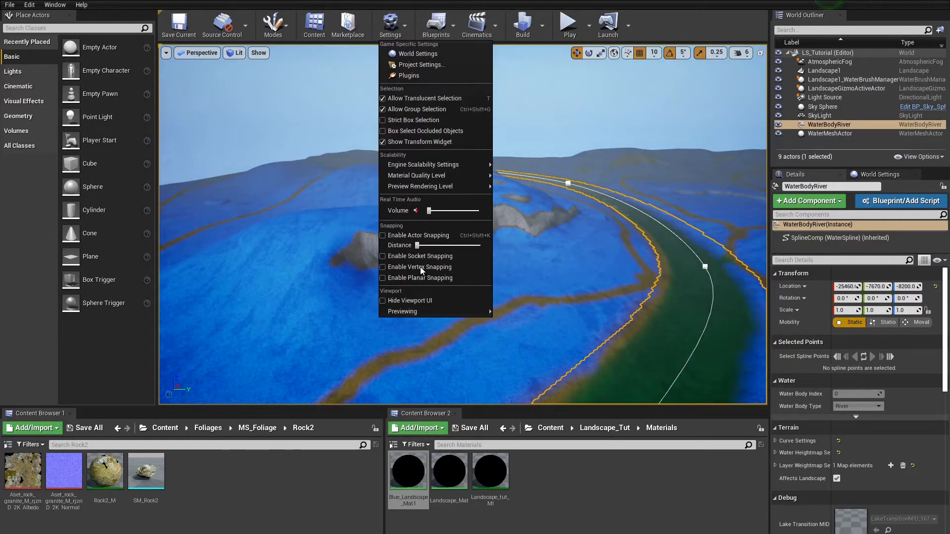
pyautogui.click(398, 77)
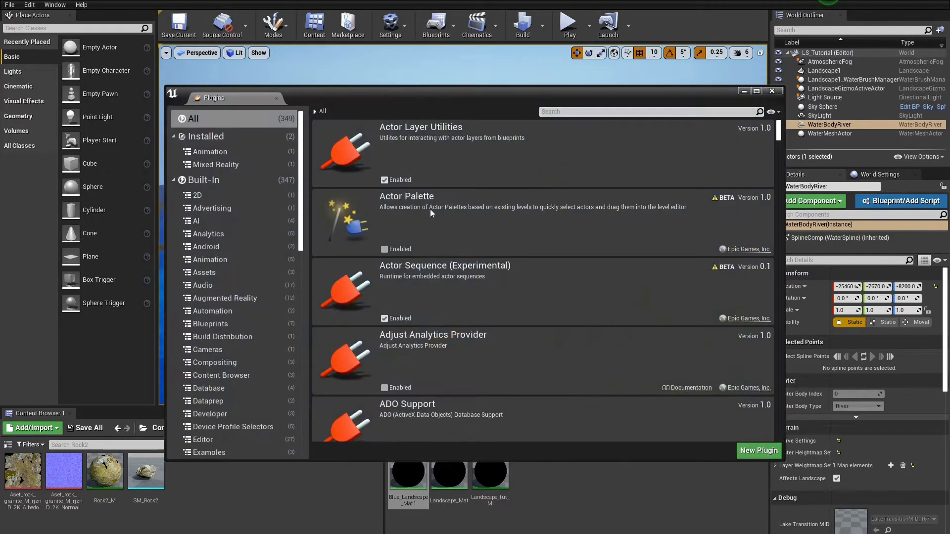
pyautogui.click(601, 111)
pyautogui.write('water')
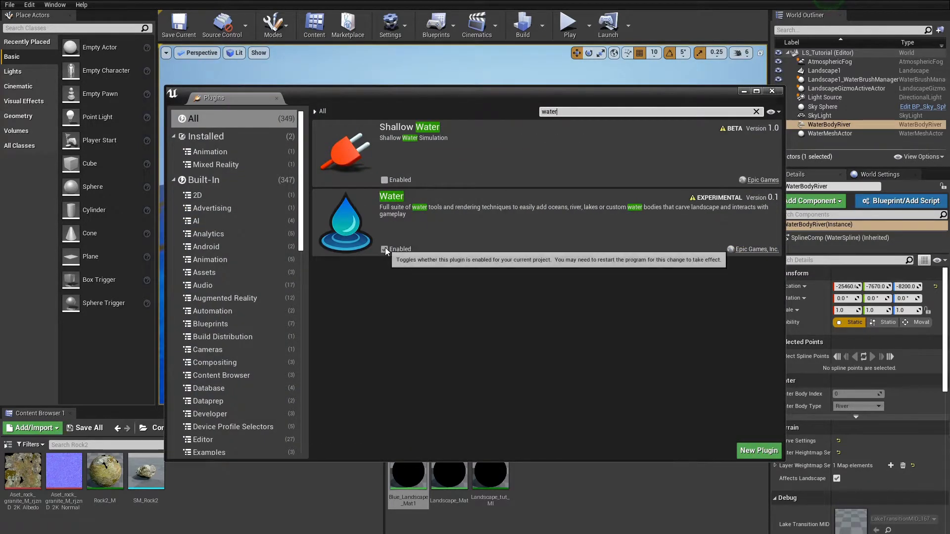
pyautogui.click(771, 91)
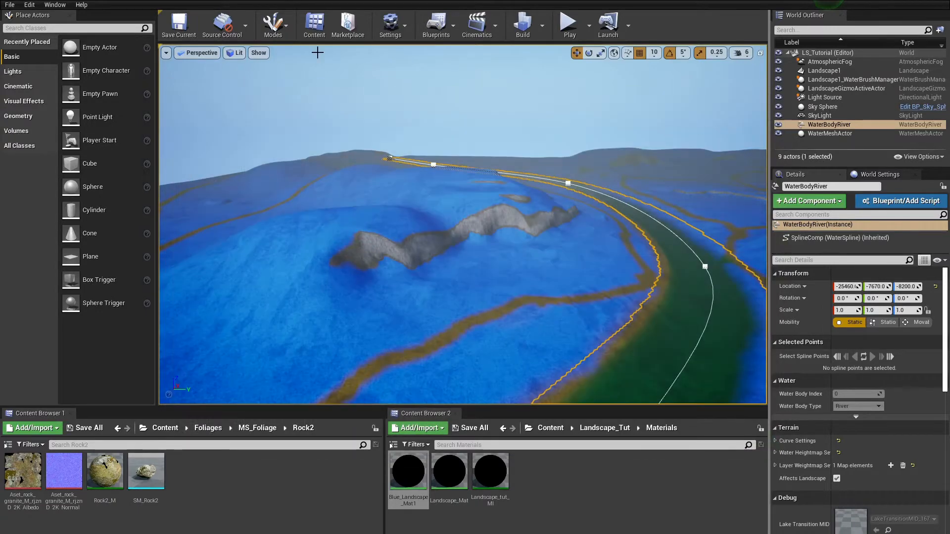
# Try placing a second Water Body River on the hillside and raising it, delete it, and clear the actor search.
pyautogui.click(44, 28)
pyautogui.write('water')
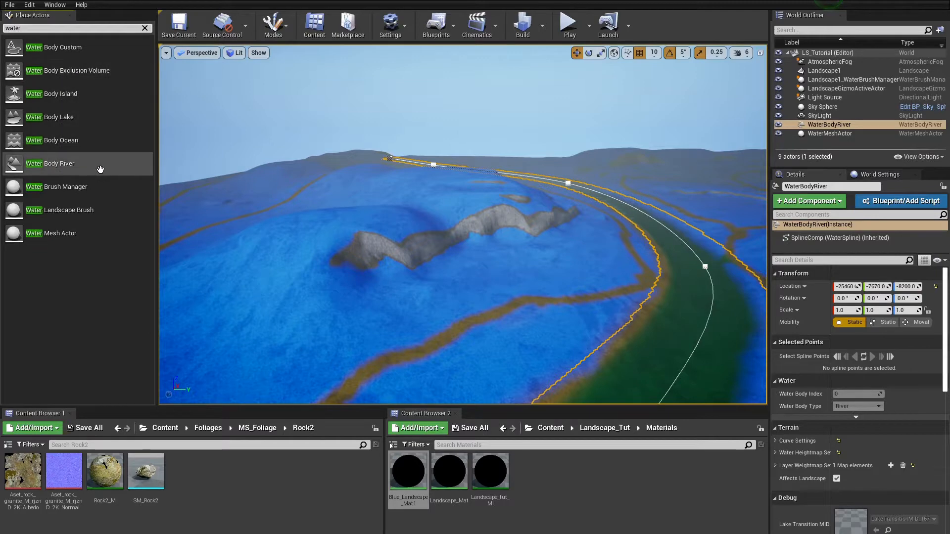
pyautogui.moveTo(91, 169); pyautogui.dragTo(519, 297)
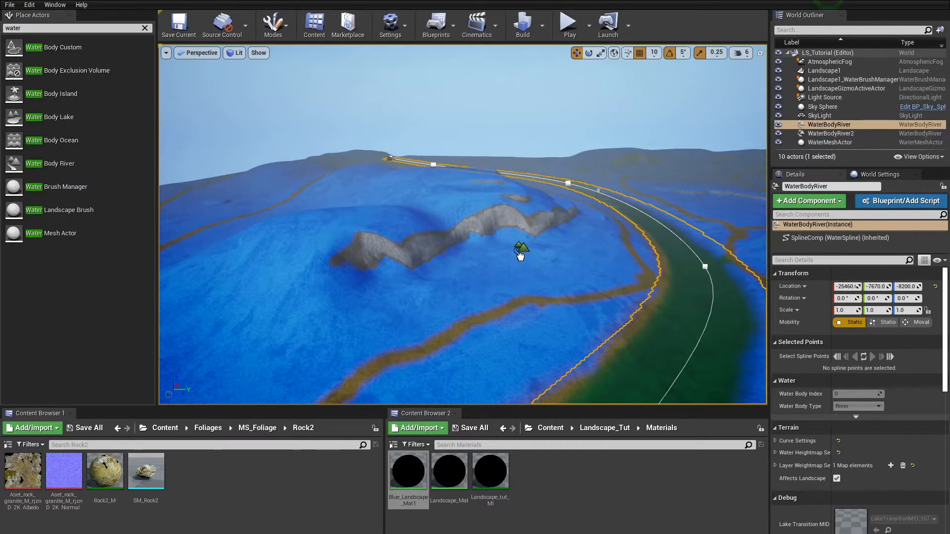
pyautogui.moveTo(286, 342); pyautogui.dragTo(285, 342)
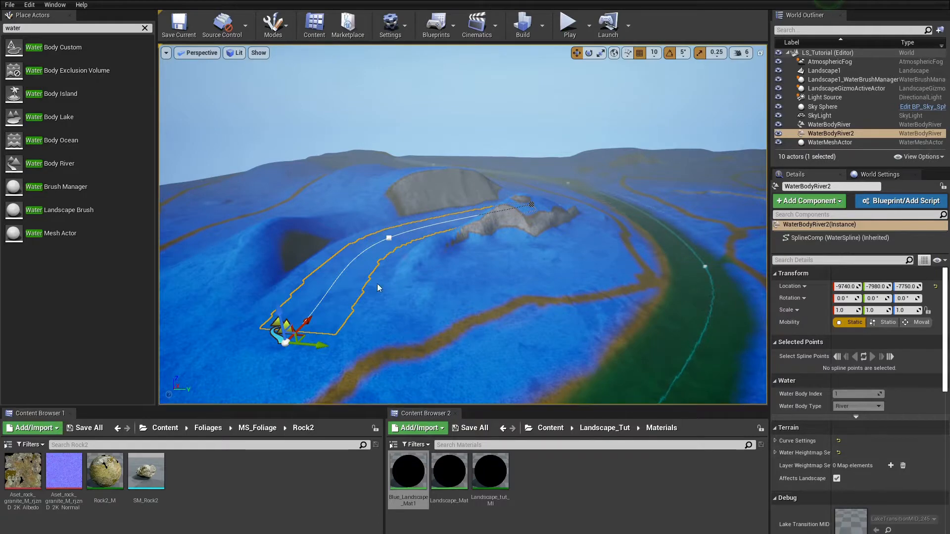
pyautogui.moveTo(280, 323); pyautogui.dragTo(267, 275)
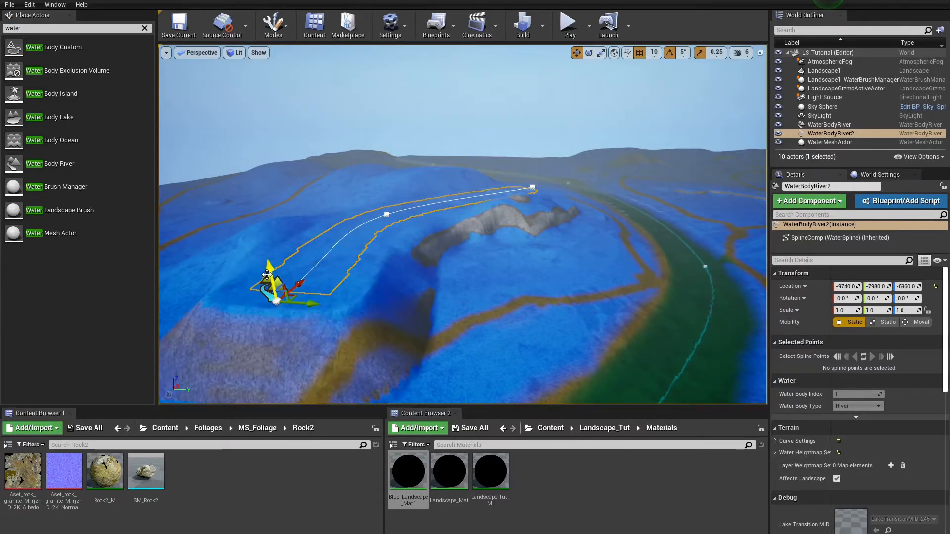
pyautogui.press('Delete')
pyautogui.moveTo(575, 371); pyautogui.dragTo(736, 402, button='right')
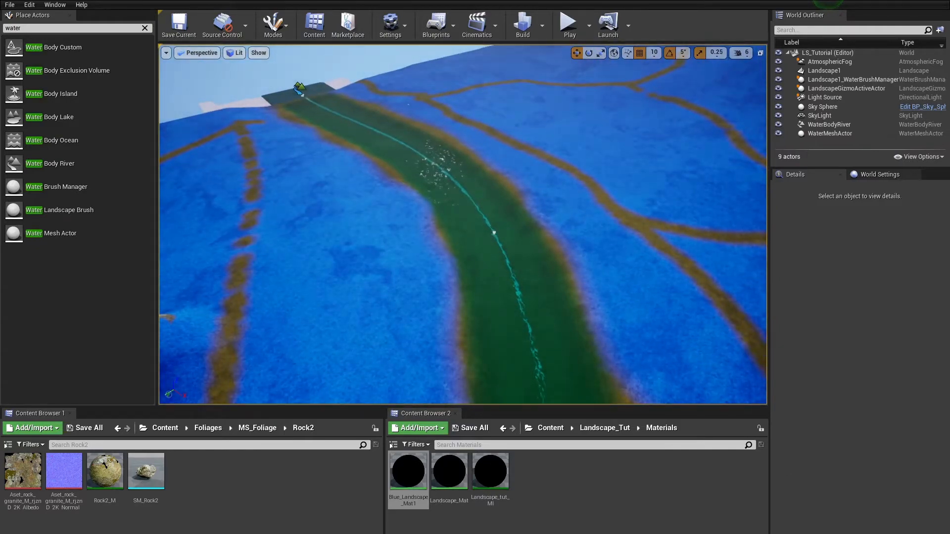
pyautogui.click(144, 31)
# Open the Blue_Landscape_Mat1 material and examine its grass, dirt, rock, layer blend and macro variation node groups.
pyautogui.moveTo(445, 223); pyautogui.dragTo(520, 149, button='right')
pyautogui.moveTo(445, 297); pyautogui.dragTo(445, 324, button='right')
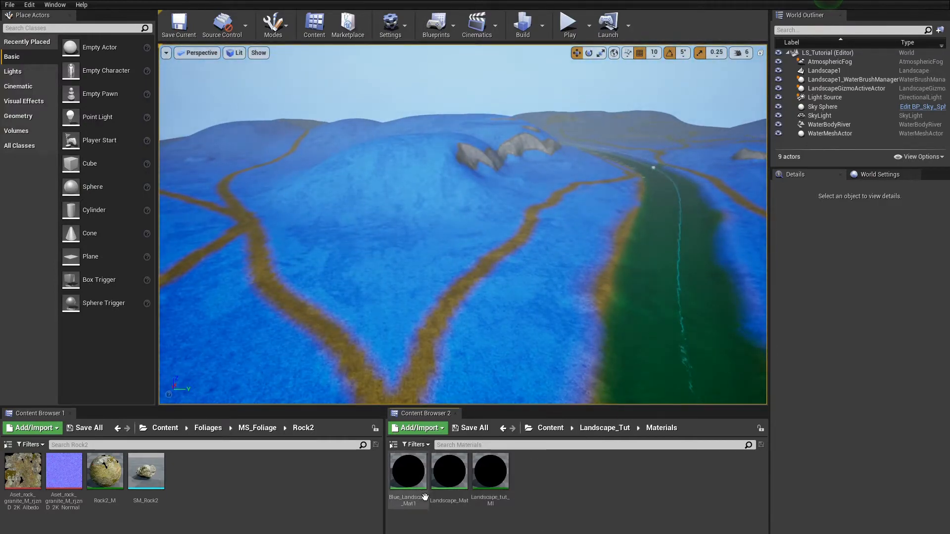
pyautogui.moveTo(416, 507)
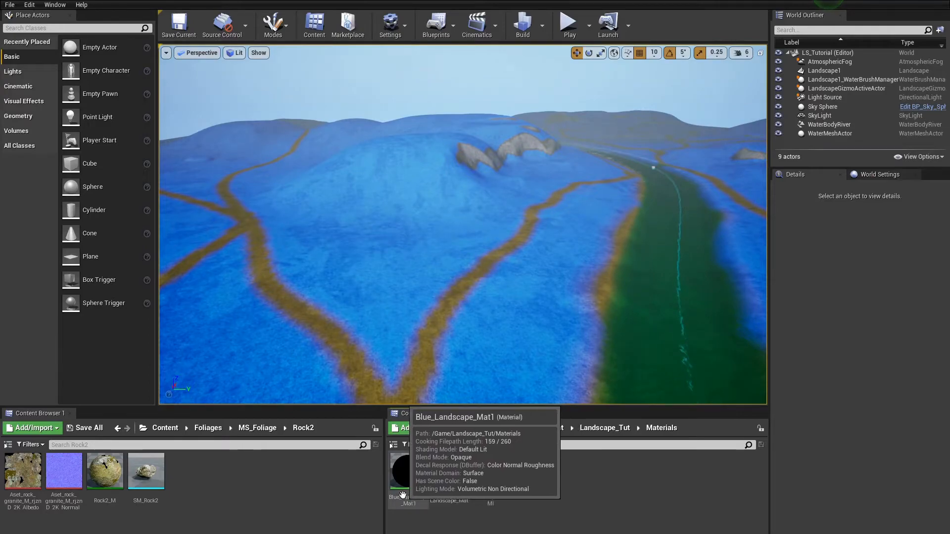
pyautogui.doubleClick(416, 507)
pyautogui.moveTo(484, 307); pyautogui.dragTo(331, 180, button='right')
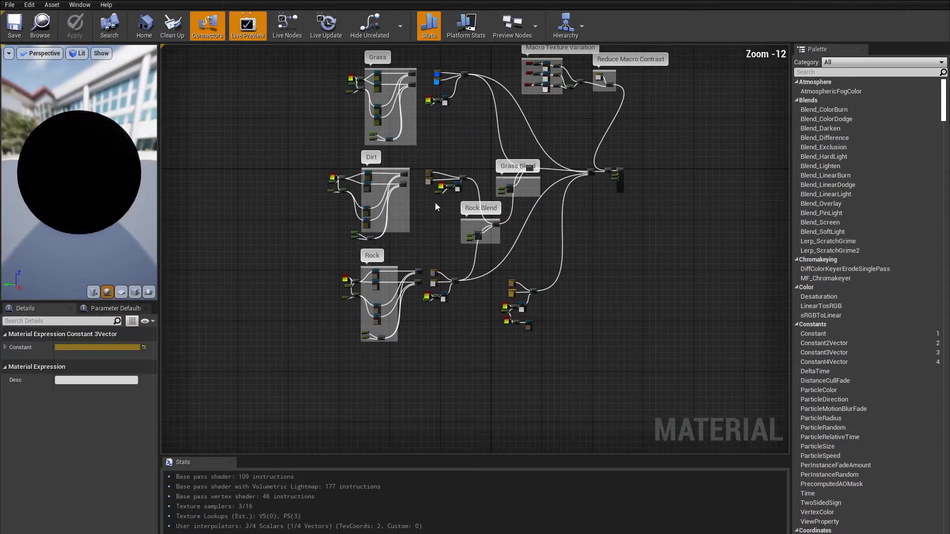
pyautogui.scroll(10, 429, 212)
pyautogui.moveTo(440, 334); pyautogui.dragTo(616, 342, button='right')
pyautogui.scroll(-5, 357, 329)
pyautogui.moveTo(356, 331); pyautogui.dragTo(221, 197, button='right')
pyautogui.scroll(-4, 357, 322)
pyautogui.scroll(5, 313, 212)
pyautogui.scroll(-5, 316, 212)
pyautogui.moveTo(320, 213); pyautogui.dragTo(388, 369, button='right')
pyautogui.scroll(-1, 378, 338)
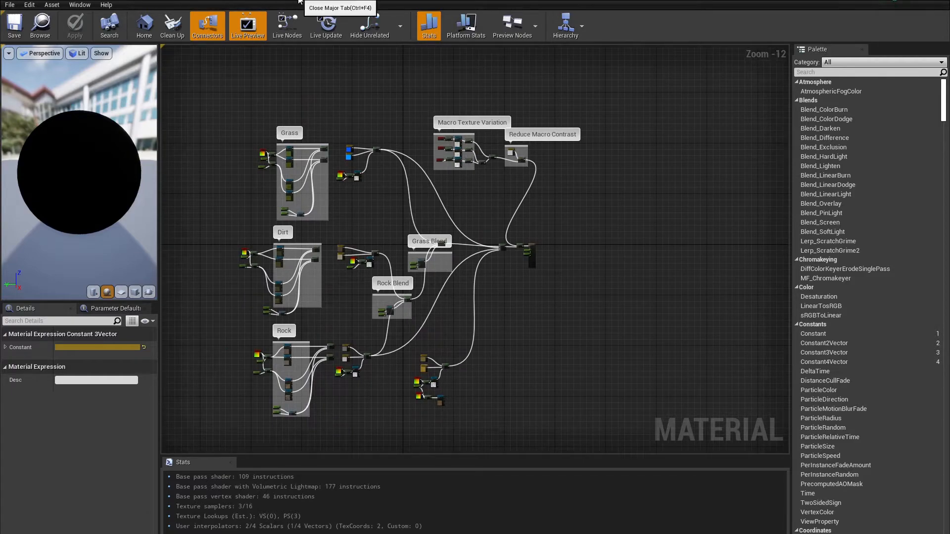
# Compare the blue material's node graph with the other open landscape material's graph and return to the level.
pyautogui.click(176, 0)
pyautogui.moveTo(463, 324); pyautogui.dragTo(442, 263, button='right')
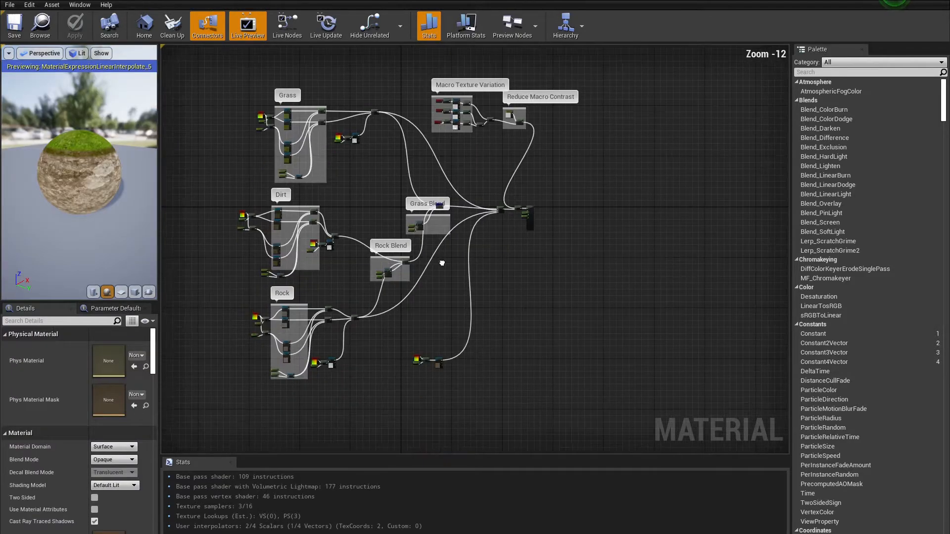
pyautogui.click(237, 0)
pyautogui.click(177, 0)
pyautogui.click(237, 1)
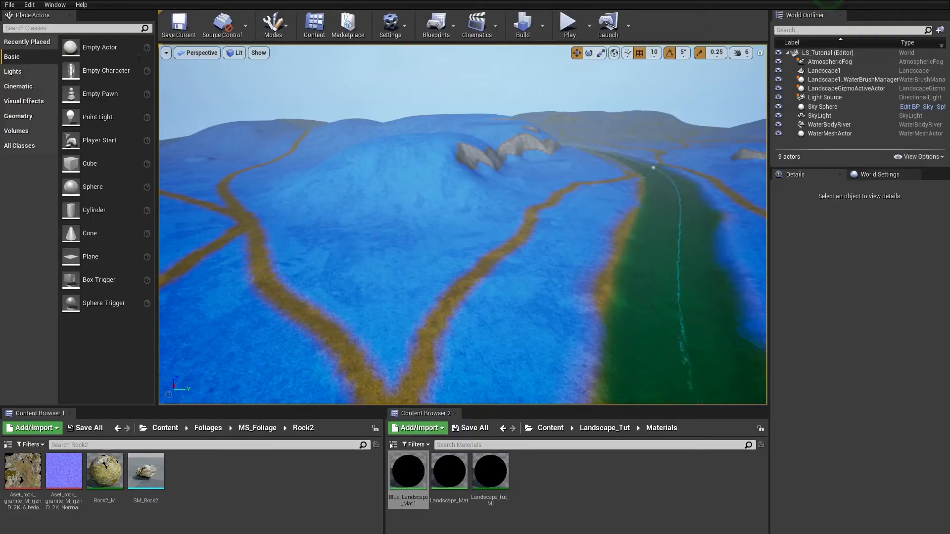
# Browse to the Landscape_Tut content folder and examine its foliage assets and the paths and river in the level.
pyautogui.moveTo(463, 223); pyautogui.dragTo(452, 289, button='right')
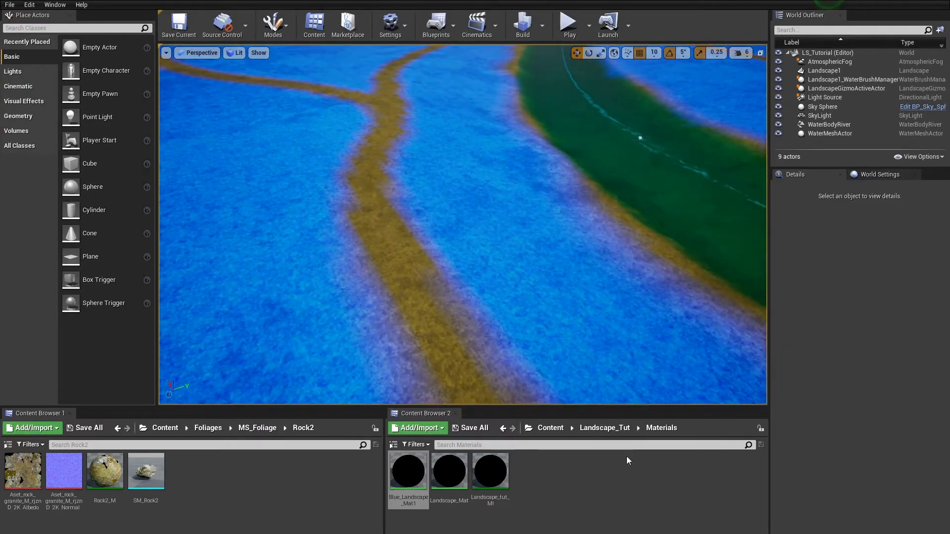
pyautogui.click(557, 428)
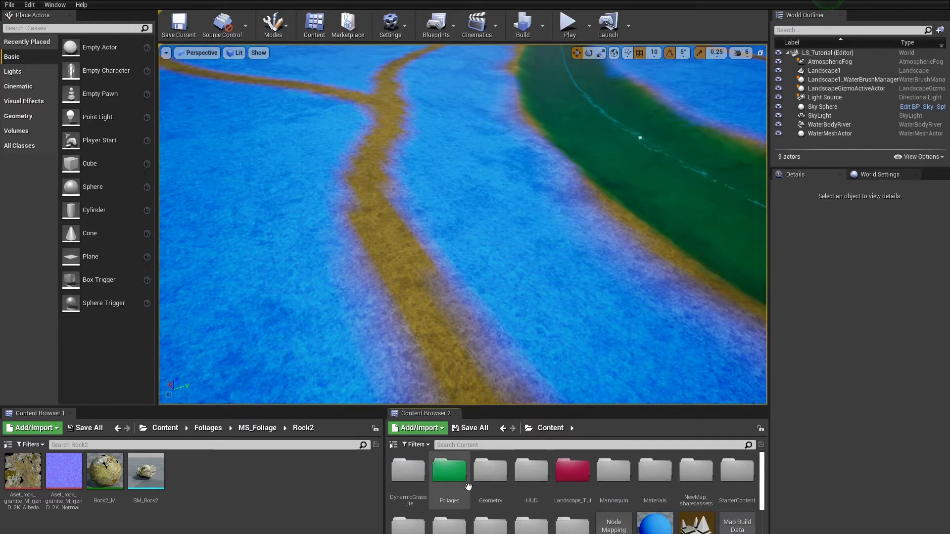
pyautogui.doubleClick(585, 499)
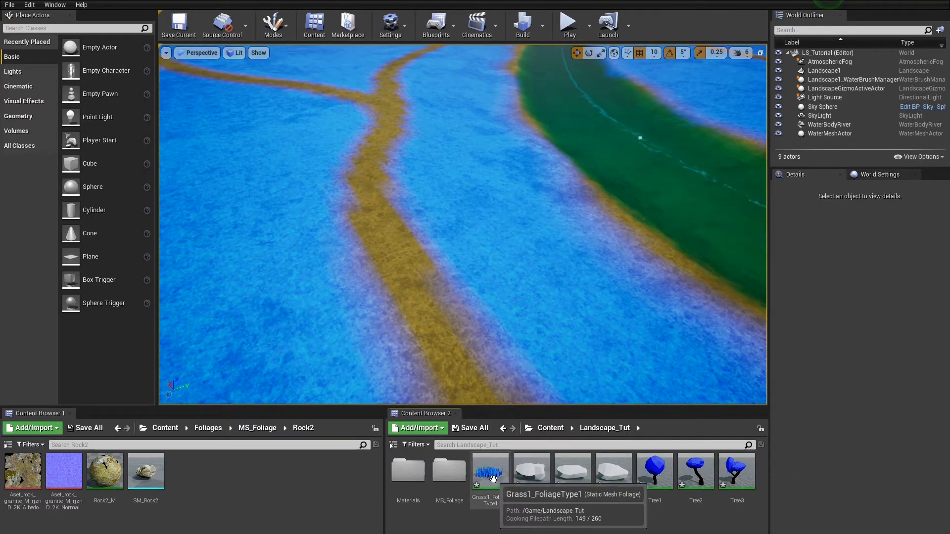
pyautogui.moveTo(474, 331); pyautogui.dragTo(536, 257, button='right')
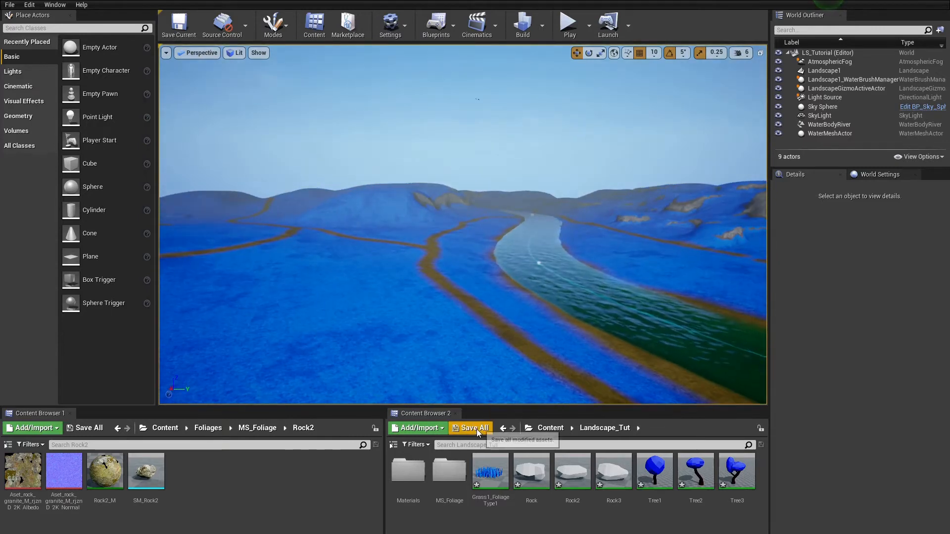
# Open the existing Rock foliage type to review its mesh, placement and instance settings, and return to the level.
pyautogui.doubleClick(528, 483)
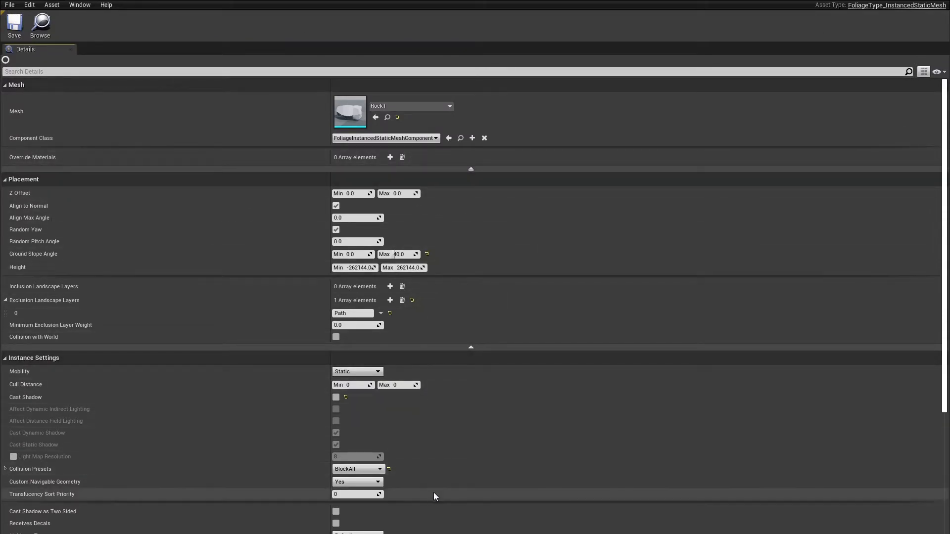
pyautogui.click(393, 0)
pyautogui.click(895, 1)
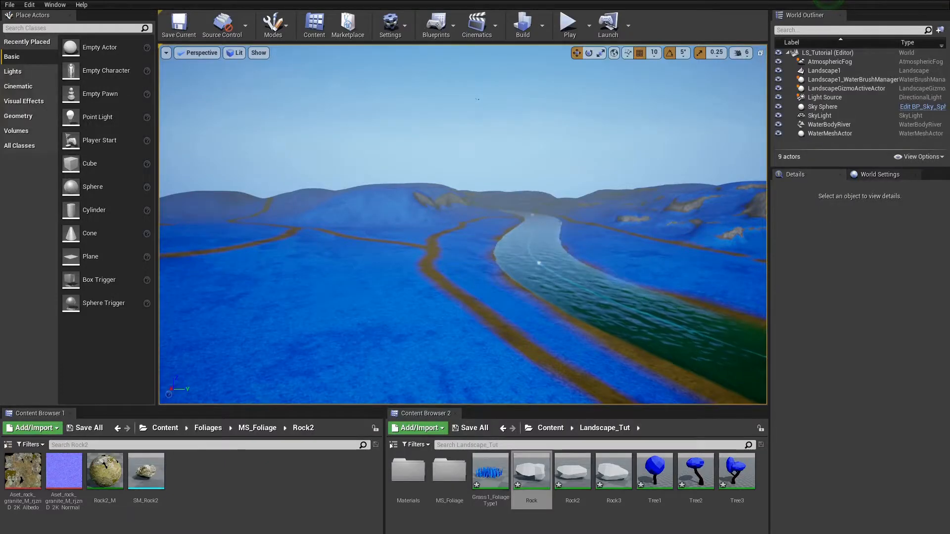
# Open the SM_Rock2 static mesh, inspect the rock up close, and return to the level.
pyautogui.doubleClick(145, 475)
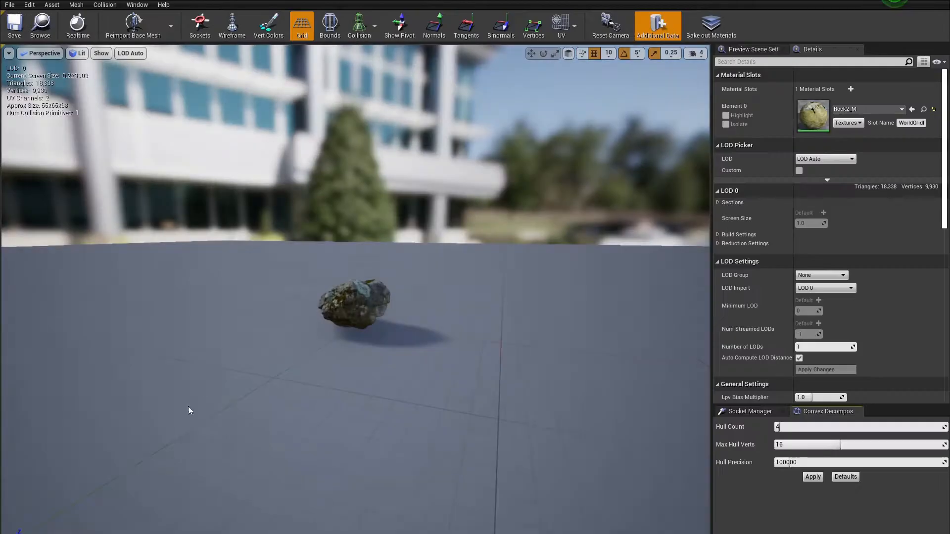
pyautogui.moveTo(339, 316); pyautogui.dragTo(500, 292, button='right')
pyautogui.scroll(2, 392, 305)
pyautogui.moveTo(471, 233); pyautogui.dragTo(470, 234, button='right')
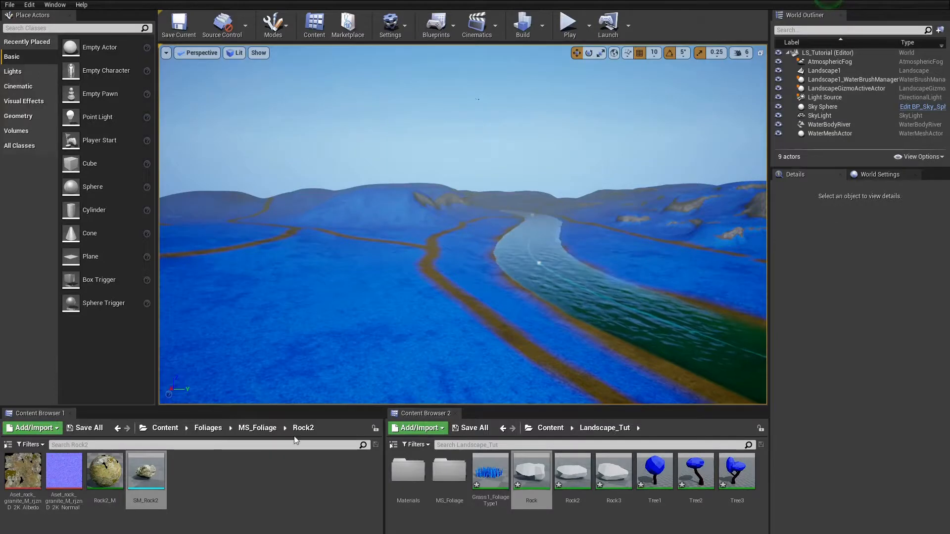
# Create a Static Mesh Foliage asset in the Rock2 folder and give it a name beginning with Rock.
pyautogui.rightClick(230, 491)
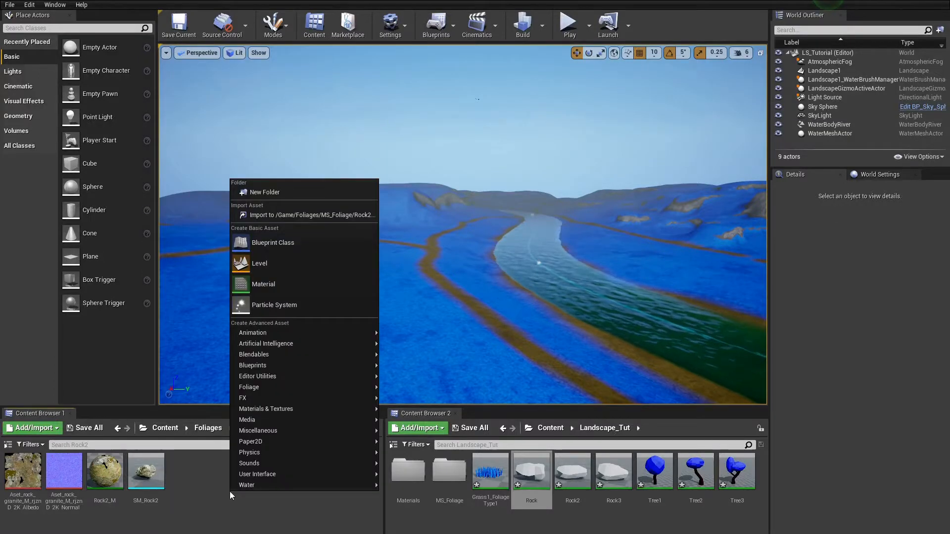
pyautogui.click(175, 455)
pyautogui.rightClick(175, 455)
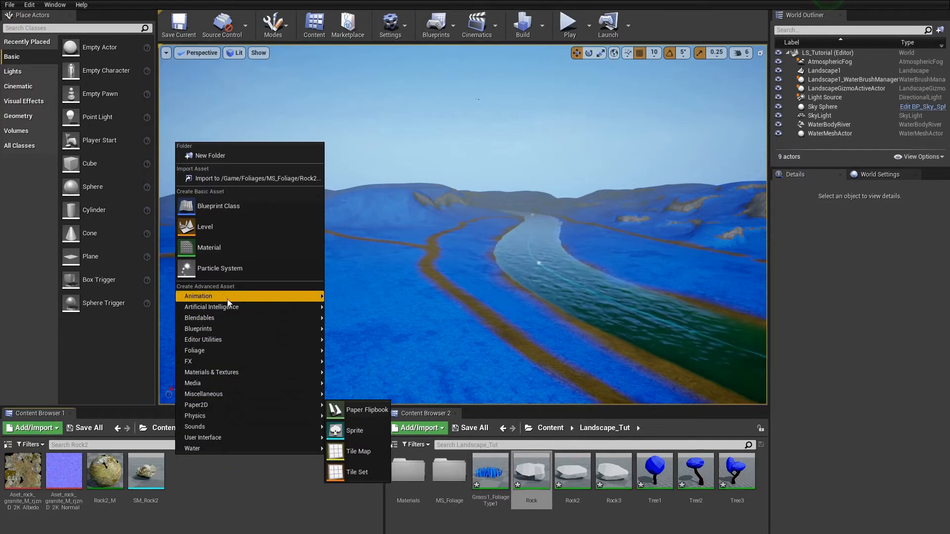
pyautogui.moveTo(245, 352)
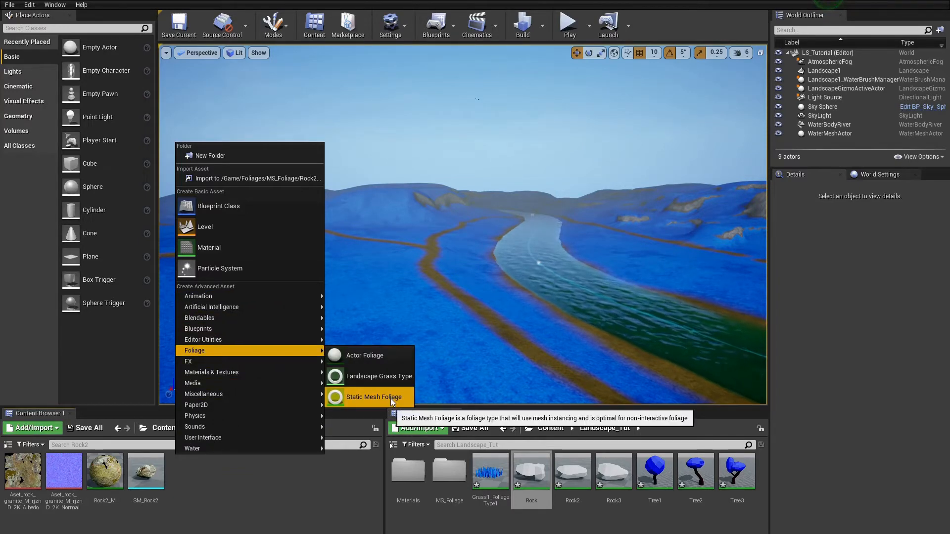
pyautogui.click(376, 396)
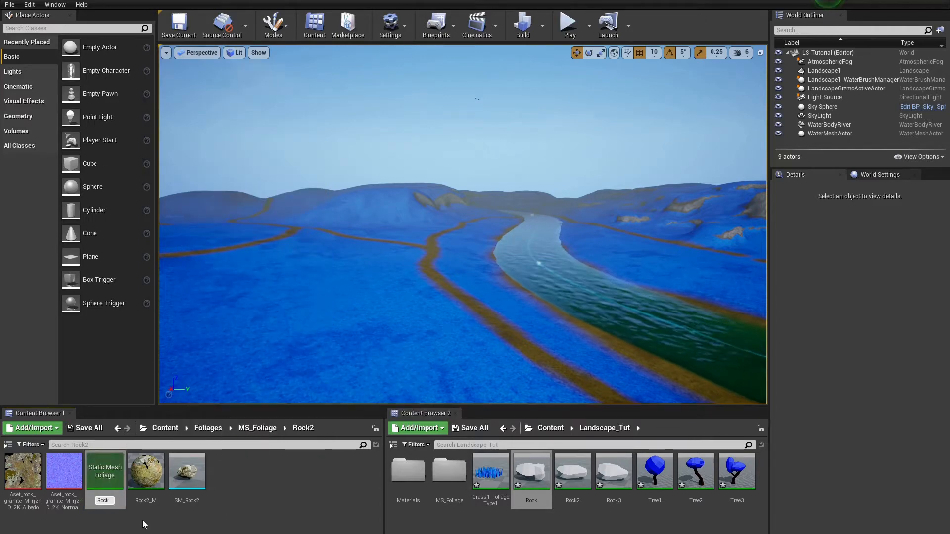
pyautogui.press('Return')
# Open the new foliage asset and assign the Rock1 static mesh to it.
pyautogui.doubleClick(146, 473)
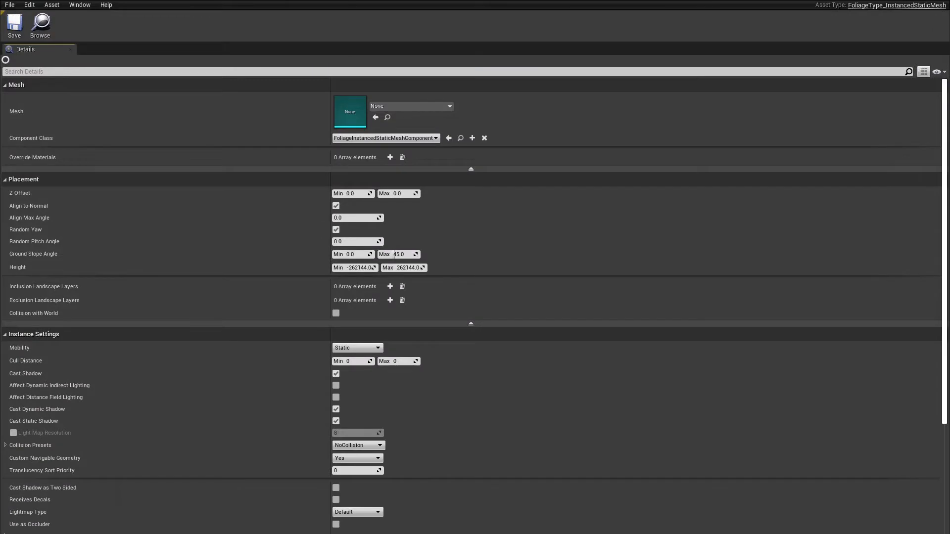
pyautogui.click(389, 107)
pyautogui.write('rock')
pyautogui.click(423, 180)
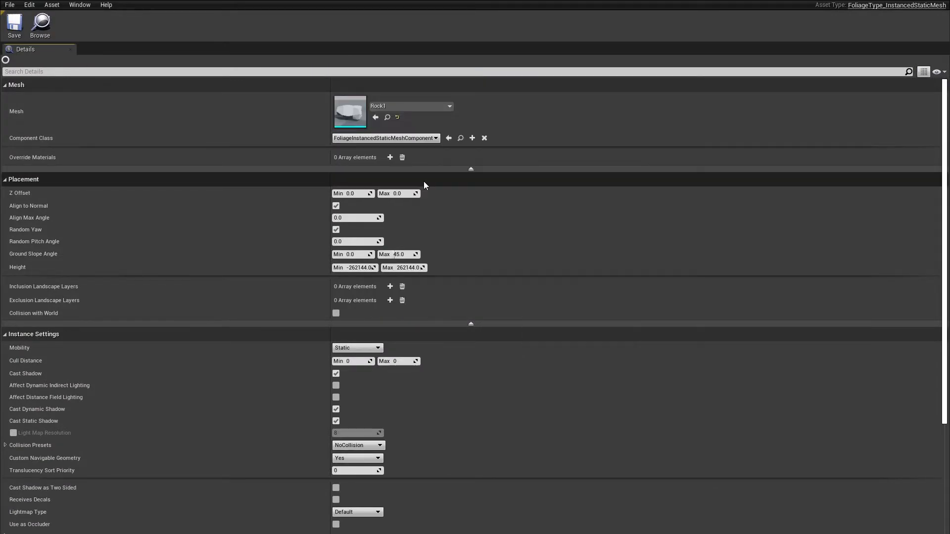
# Change the foliage type's mesh to the SM_Rock1 static mesh.
pyautogui.click(410, 106)
pyautogui.scroll(-3, 448, 274)
pyautogui.write('Rock')
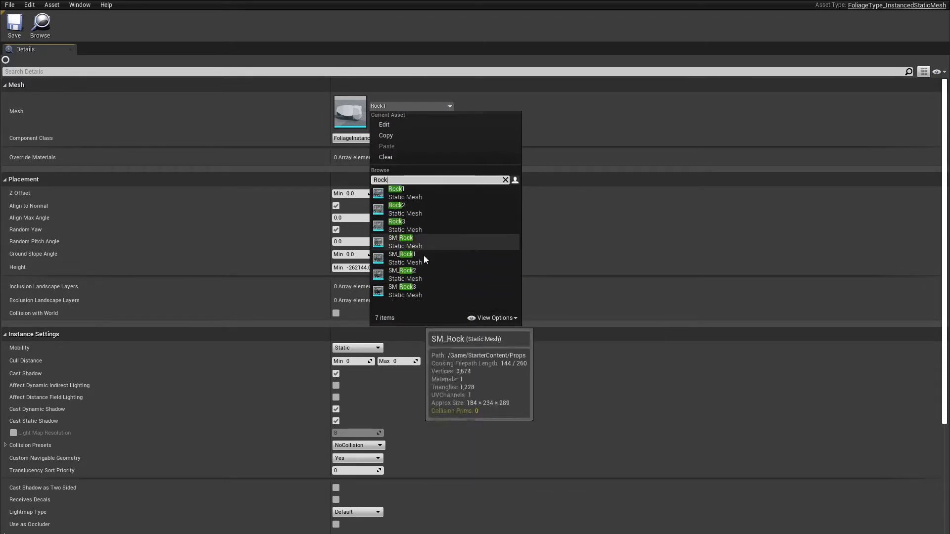
pyautogui.click(424, 256)
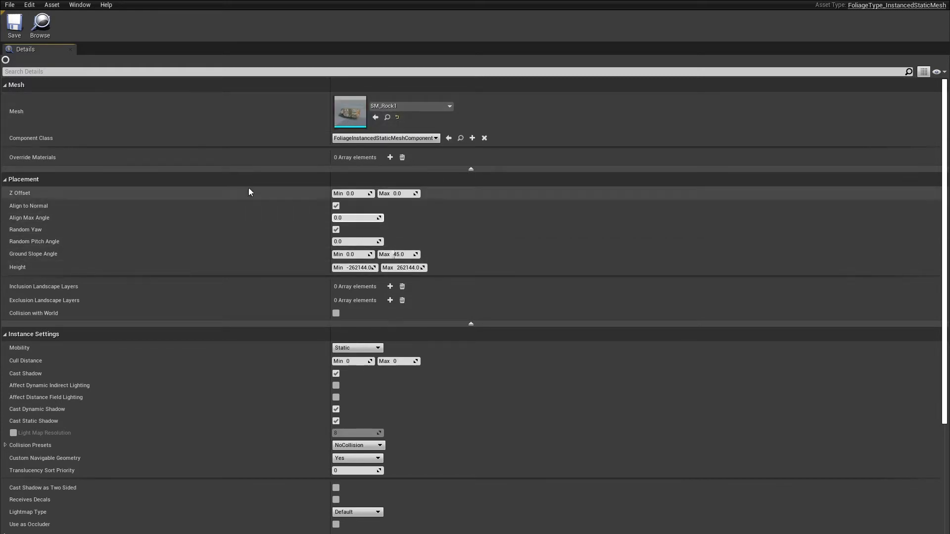
# Turn off shadow casting for the foliage type and set its cull distance to 1500 minimum and 15000 maximum.
pyautogui.scroll(-3, 267, 346)
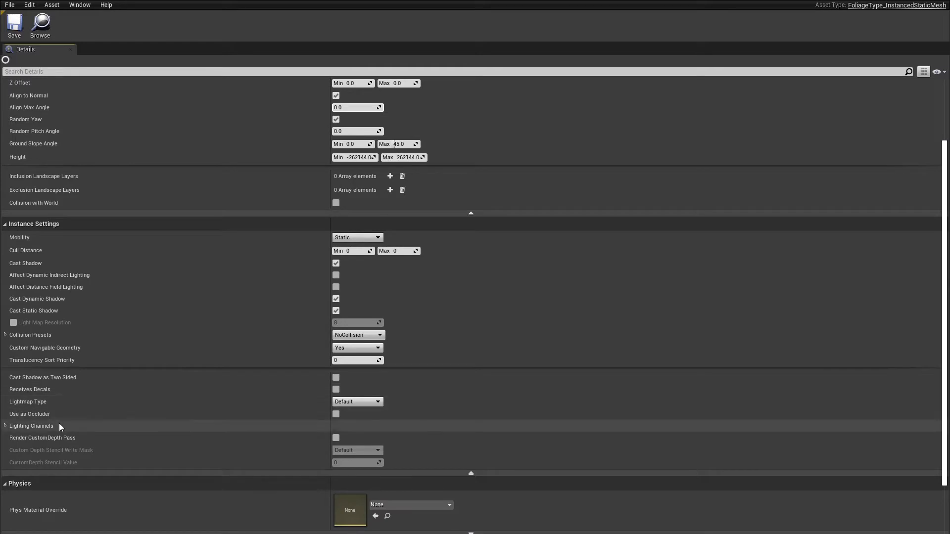
pyautogui.click(336, 264)
pyautogui.scroll(3, 351, 124)
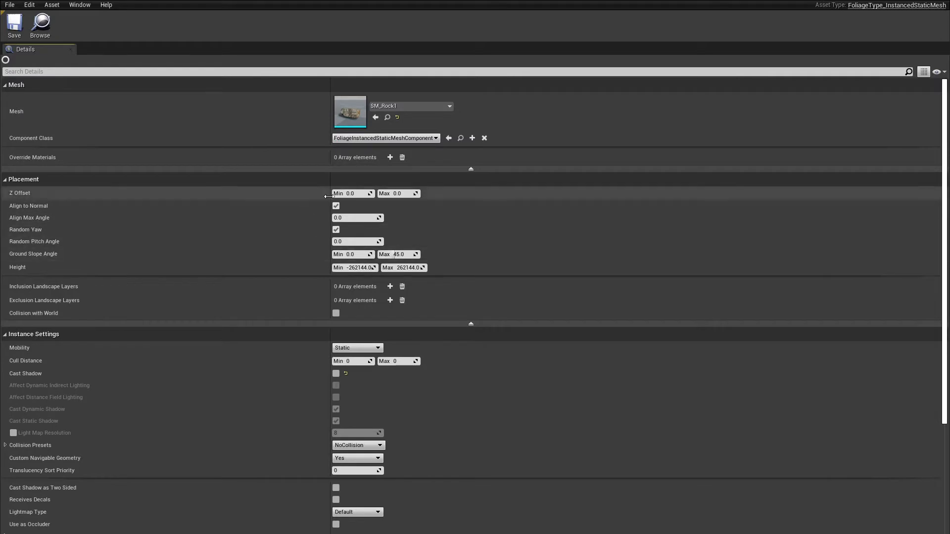
pyautogui.scroll(-1, 390, 300)
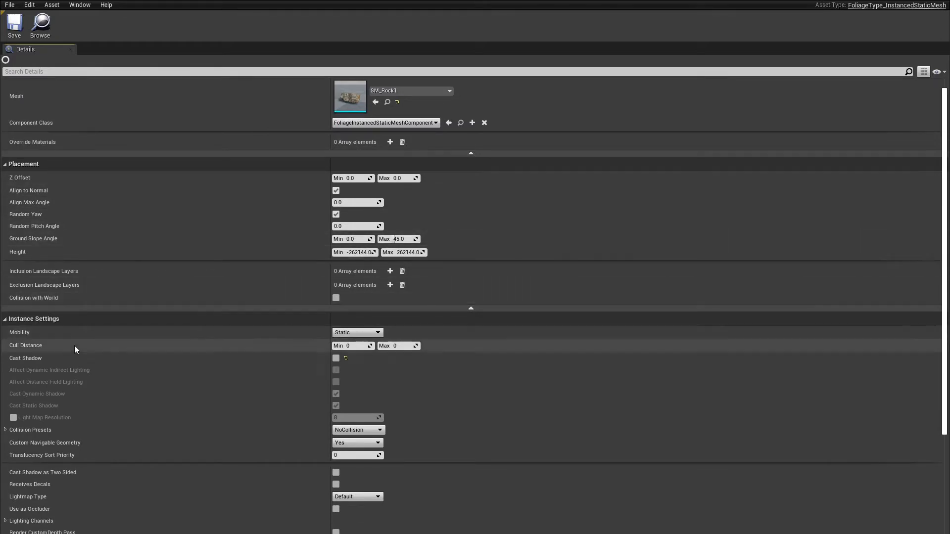
pyautogui.click(399, 345)
pyautogui.write('15000')
pyautogui.press('Return')
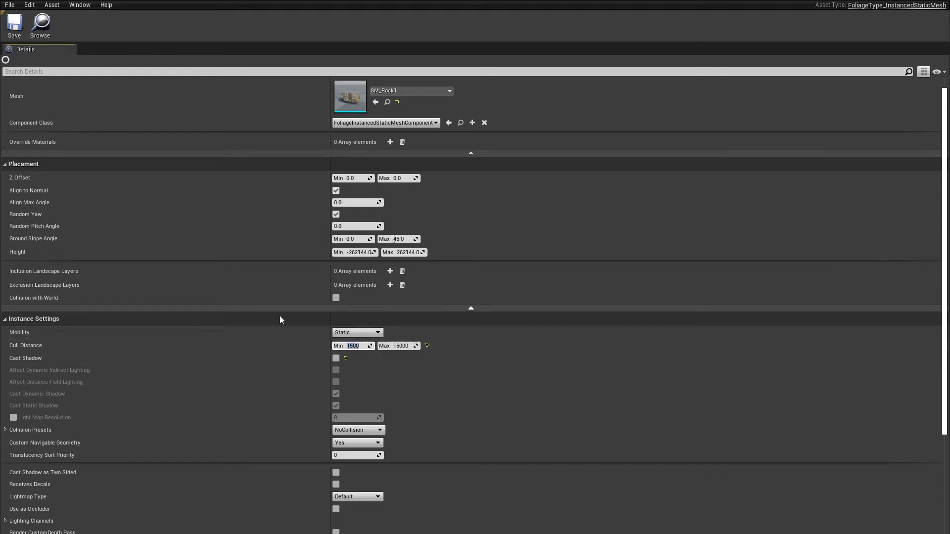
# Set the foliage type's collision preset to BlockAll.
pyautogui.click(357, 430)
pyautogui.click(345, 316)
pyautogui.scroll(-3, 373, 457)
pyautogui.scroll(3, 382, 426)
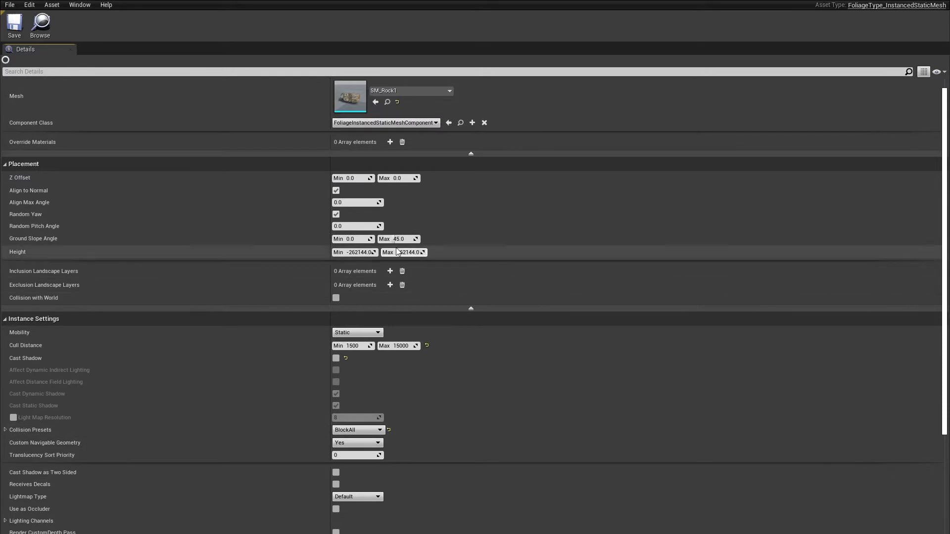
# Limit placement to a maximum ground slope angle of 30 and a maximum height of 15000.
pyautogui.click(406, 239)
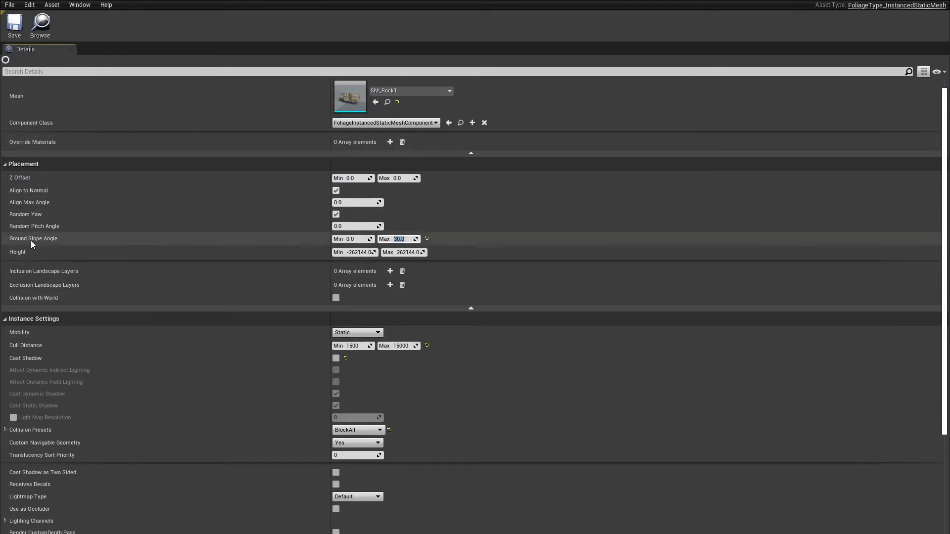
pyautogui.click(407, 253)
pyautogui.write('15000')
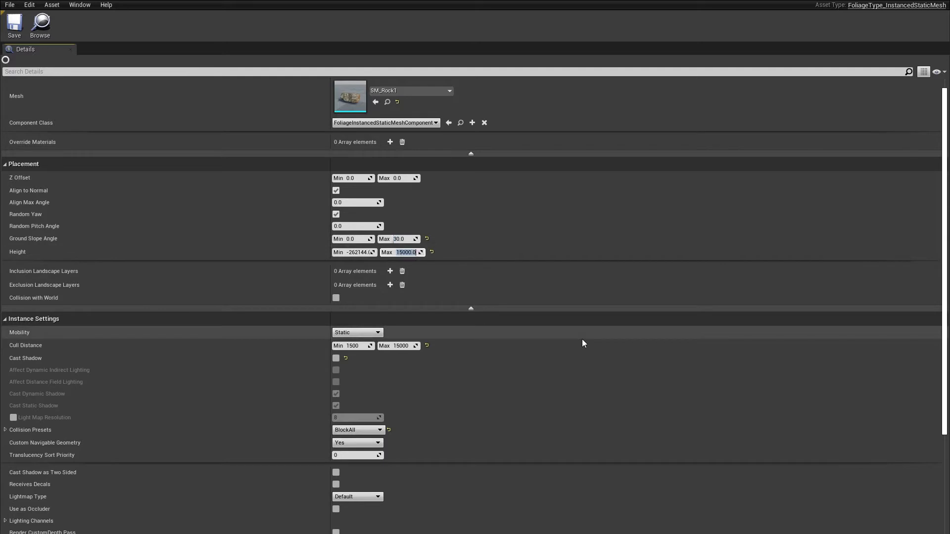
pyautogui.press('Return')
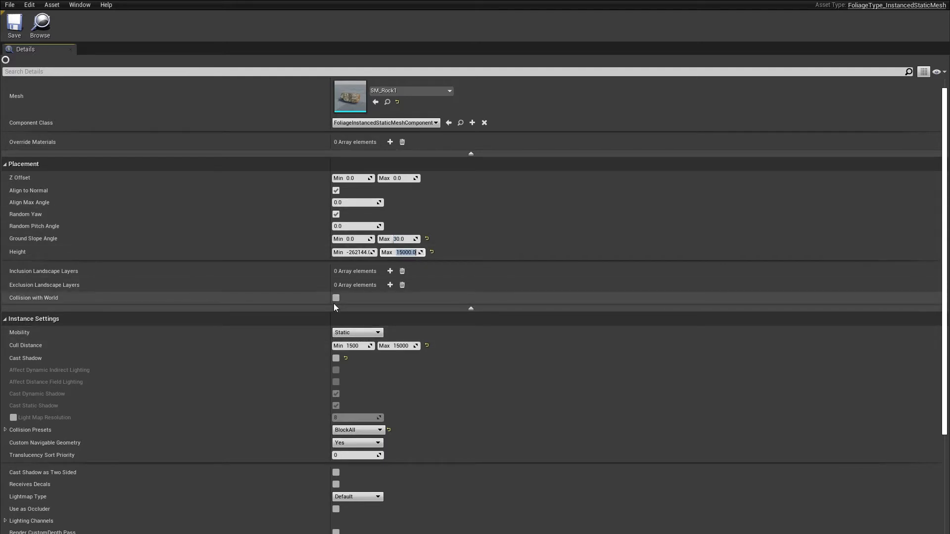
# Add two exclusion landscape layers to the foliage type, named Path and Rock.
pyautogui.click(390, 285)
pyautogui.click(353, 298)
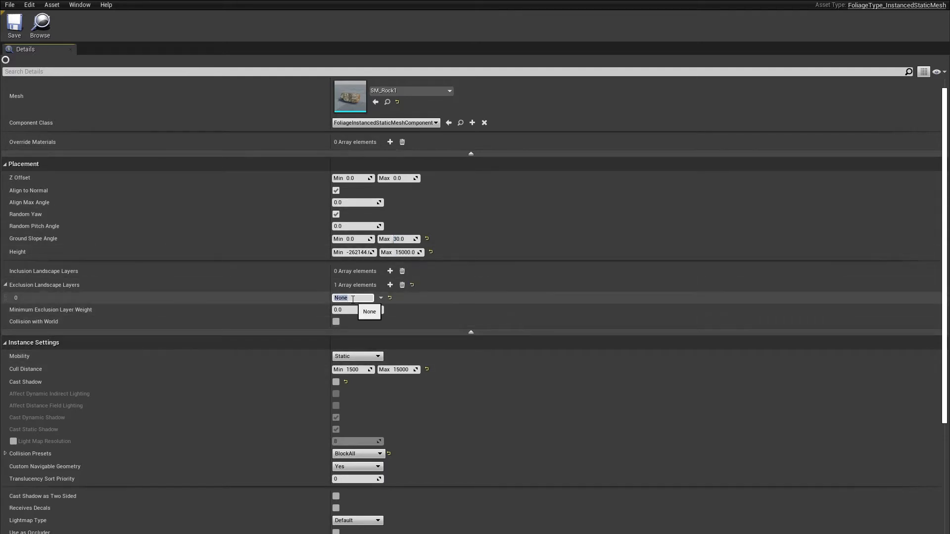
pyautogui.click(390, 285)
pyautogui.click(363, 311)
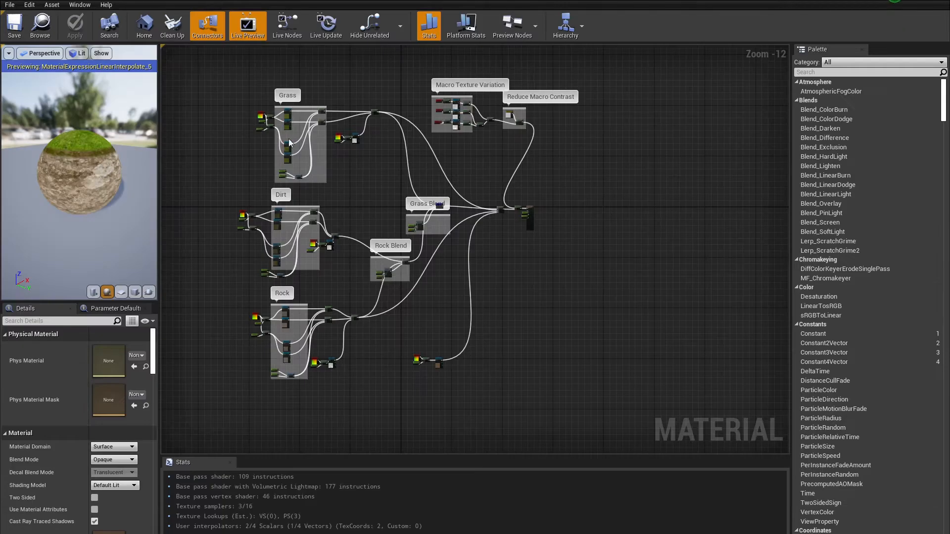
# Examine the landscape material graph and how its grass, dirt and rock layers are blended, and return to the foliage type.
pyautogui.moveTo(405, 213); pyautogui.dragTo(170, 226, button='right')
pyautogui.scroll(1, 461, 203)
pyautogui.scroll(4, 378, 282)
pyautogui.moveTo(342, 216); pyautogui.dragTo(312, 302, button='right')
pyautogui.scroll(5, 348, 218)
pyautogui.moveTo(461, 196); pyautogui.dragTo(291, 220, button='right')
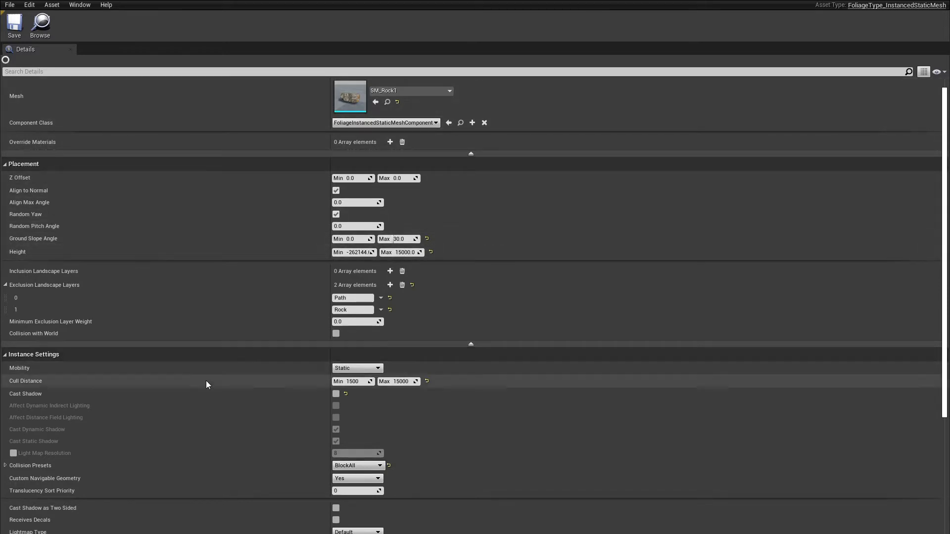
# Save the foliage type and return to the level, looking down over the landscape.
pyautogui.click(15, 22)
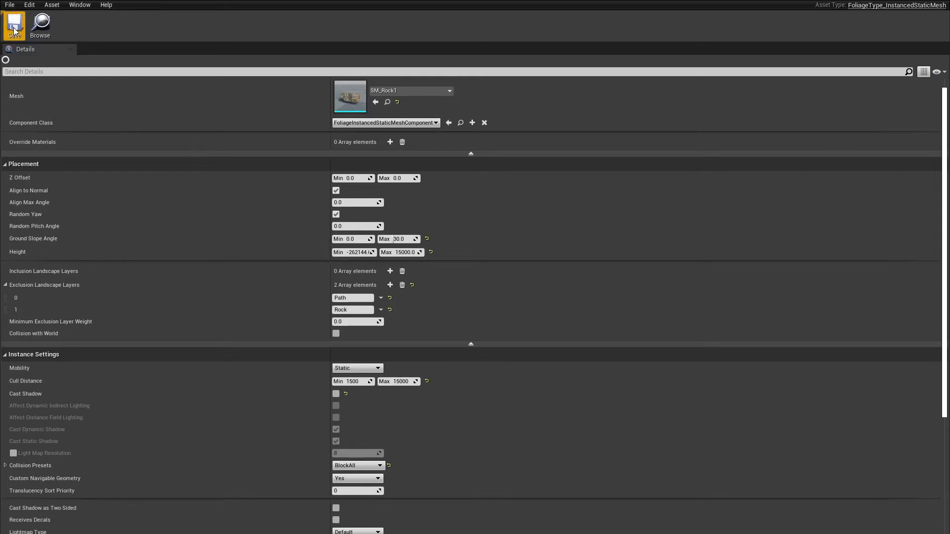
pyautogui.click(394, 1)
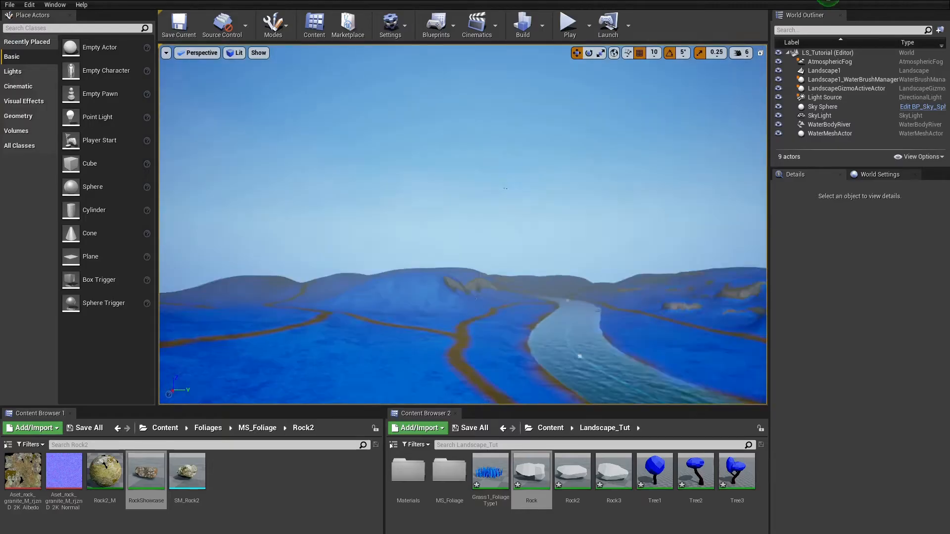
pyautogui.moveTo(319, 59); pyautogui.dragTo(332, 107, button='right')
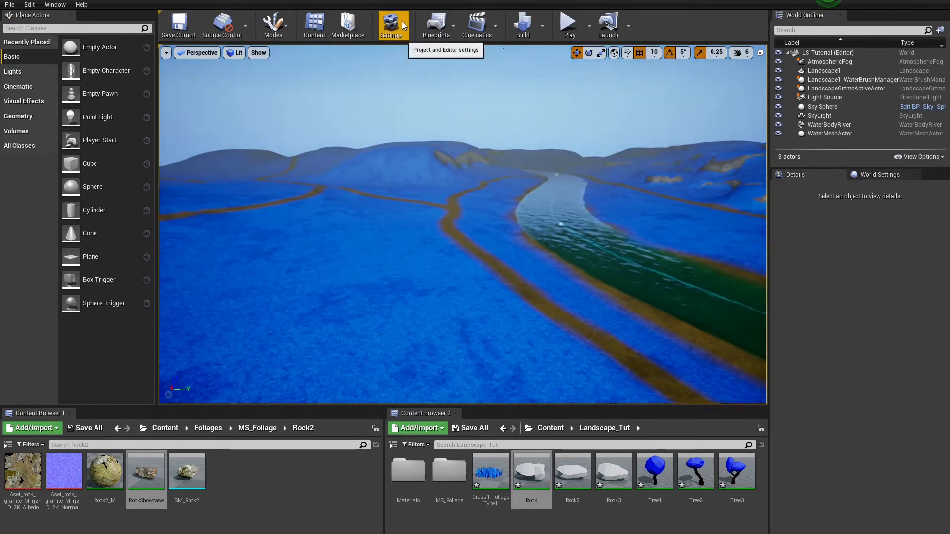
# Switch to Foliage mode, add RockShowcase to the foliage list and select it.
pyautogui.click(274, 24)
pyautogui.click(297, 78)
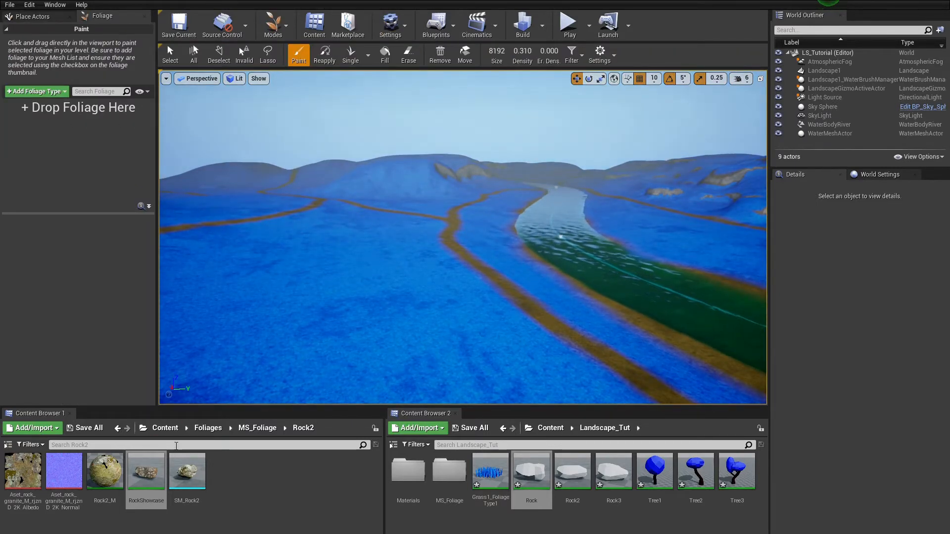
pyautogui.moveTo(146, 472); pyautogui.dragTo(26, 106)
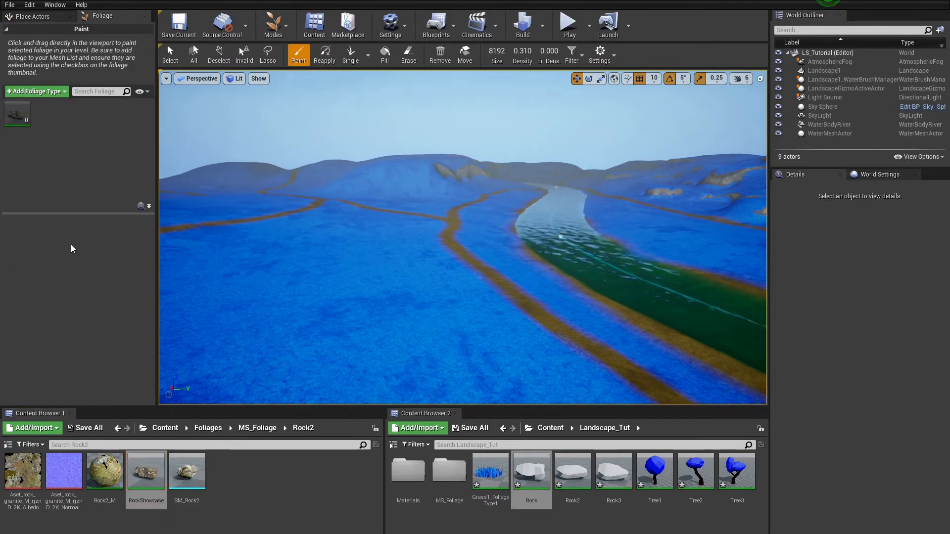
pyautogui.click(17, 113)
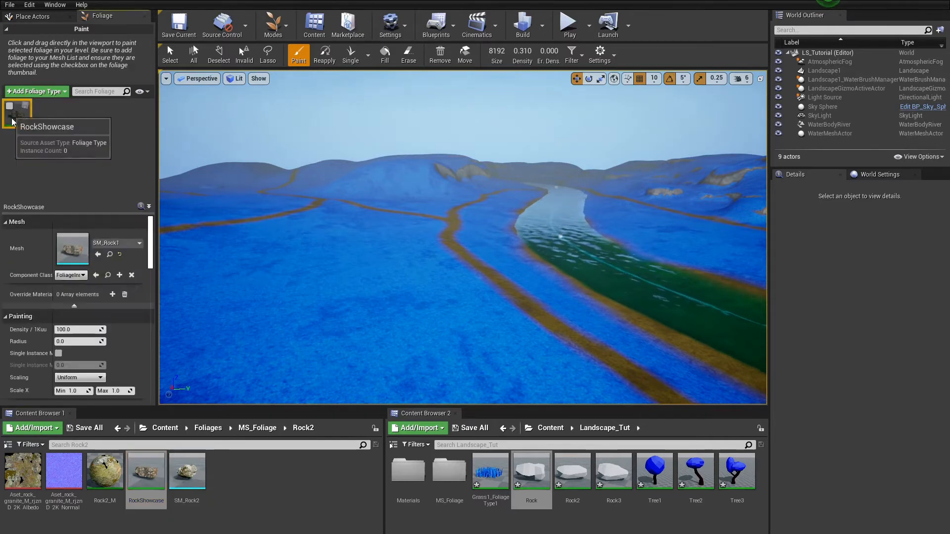
# Set RockShowcase's painting density to 15 and its Scale X range to 0.5 minimum and 5 maximum.
pyautogui.click(61, 330)
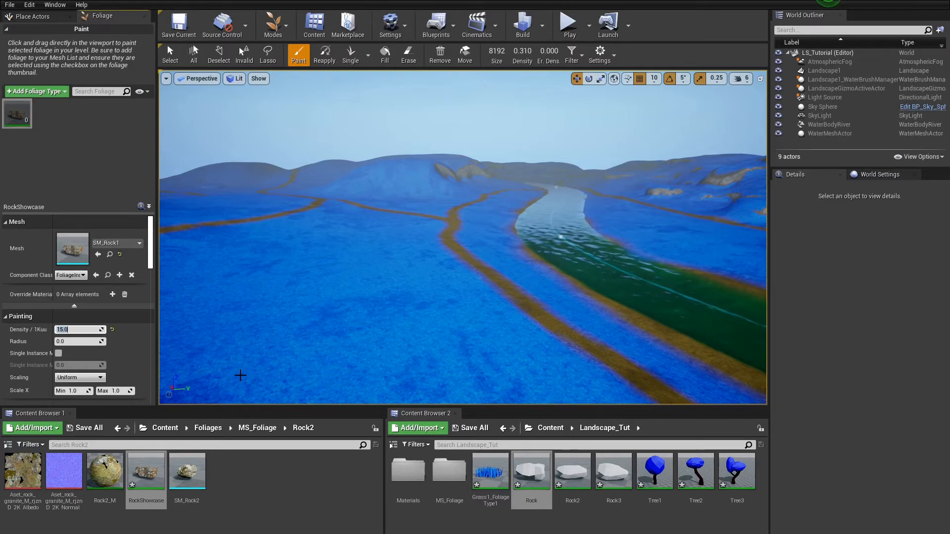
pyautogui.scroll(-2, 64, 351)
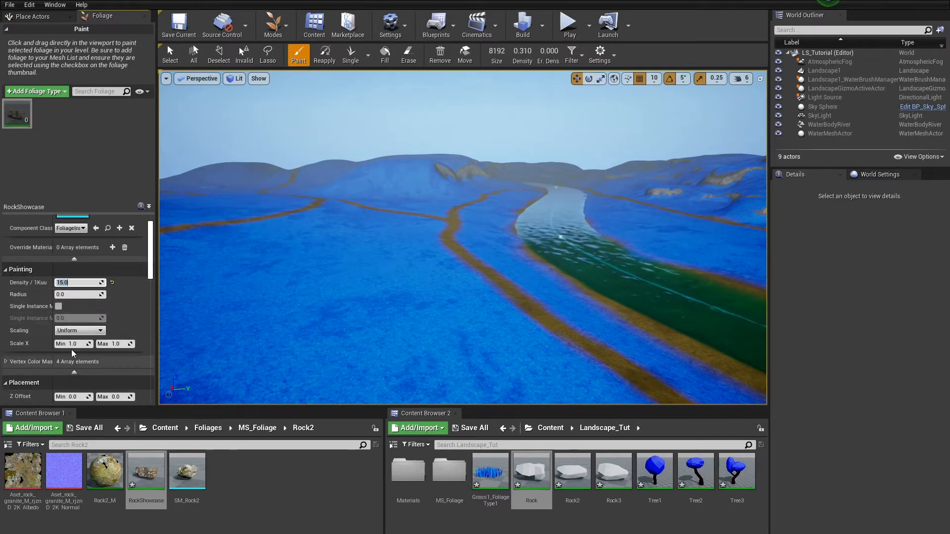
pyautogui.click(69, 344)
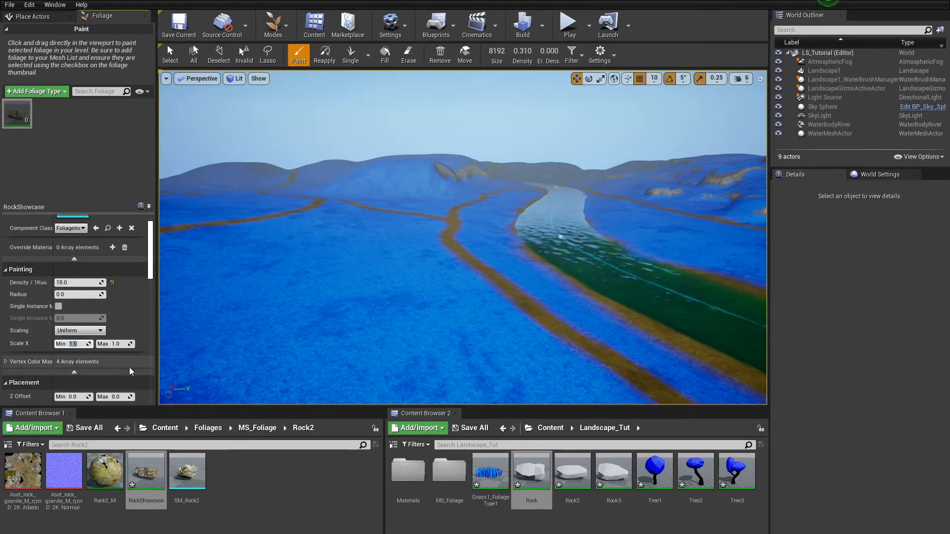
pyautogui.write('0.5')
pyautogui.press('Tab')
pyautogui.write('5')
pyautogui.press('Tab')
# Review the RockShowcase placement settings and save the current level.
pyautogui.scroll(-2, 118, 359)
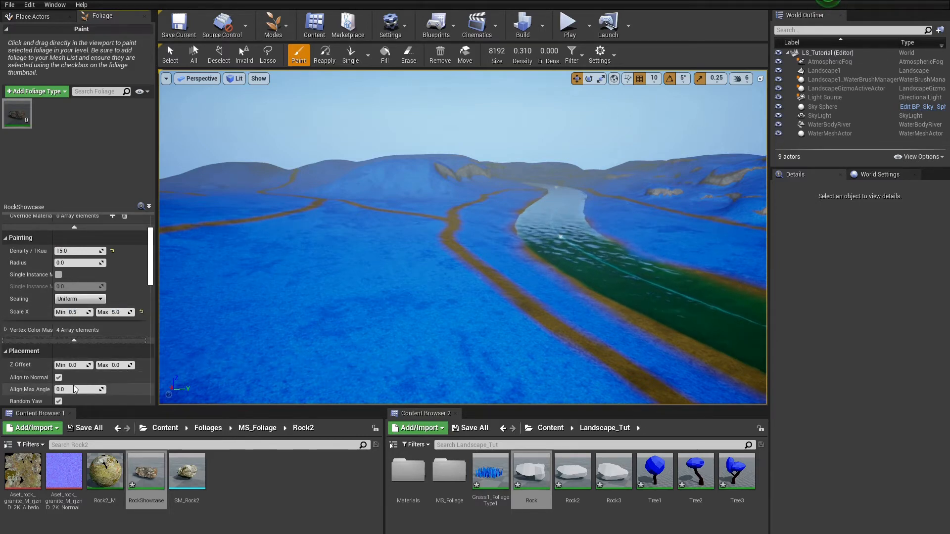
pyautogui.scroll(-3, 77, 376)
pyautogui.scroll(-1, 77, 376)
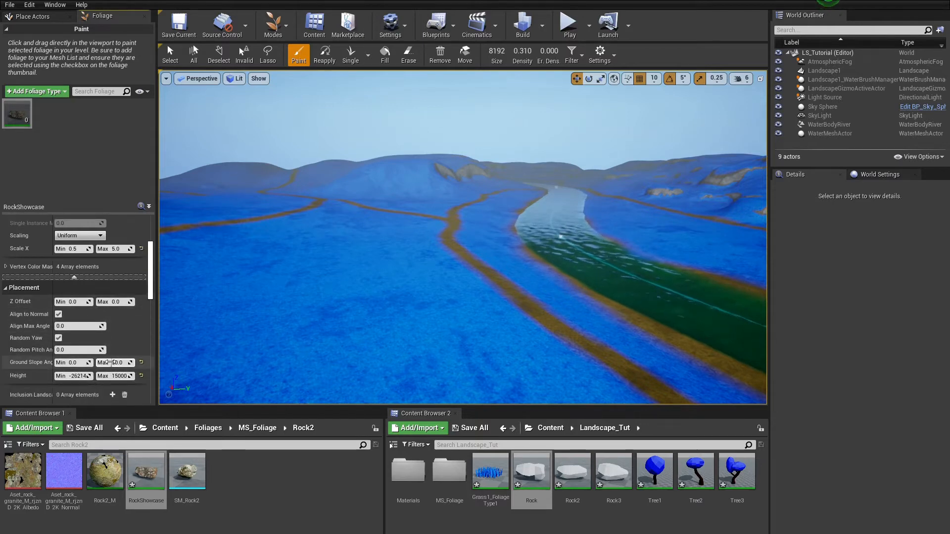
pyautogui.scroll(9, 98, 342)
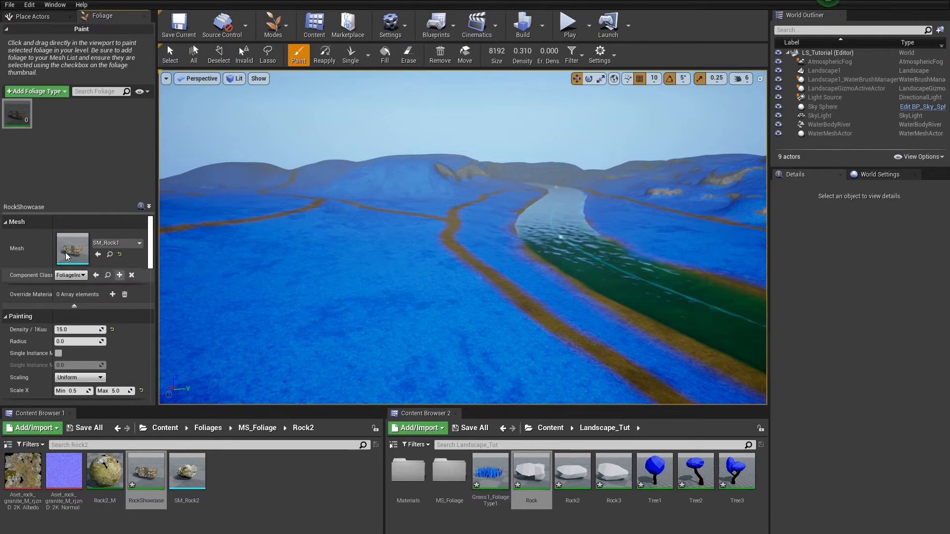
pyautogui.click(197, 30)
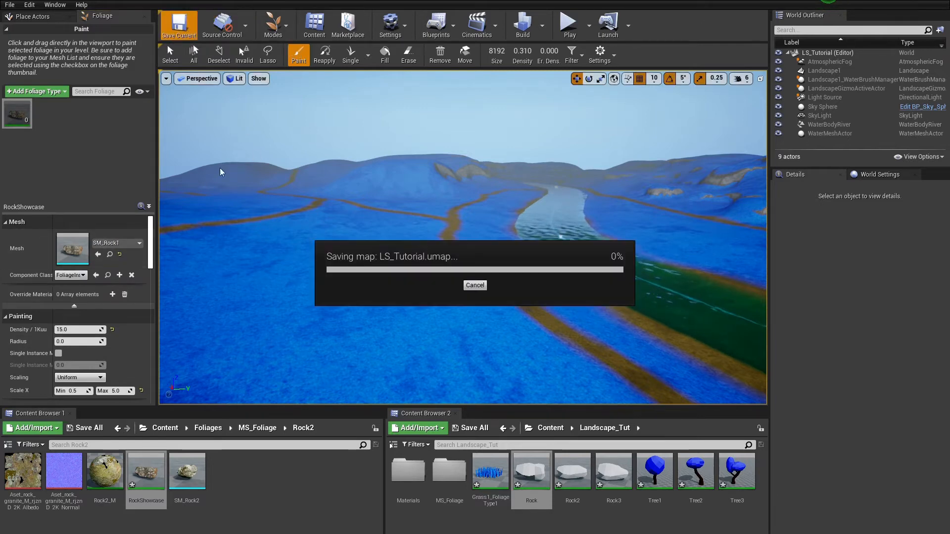
# Paint a strip of RockShowcase rocks on the open ground with a brush size of 462.5, and erase them.
pyautogui.click(9, 106)
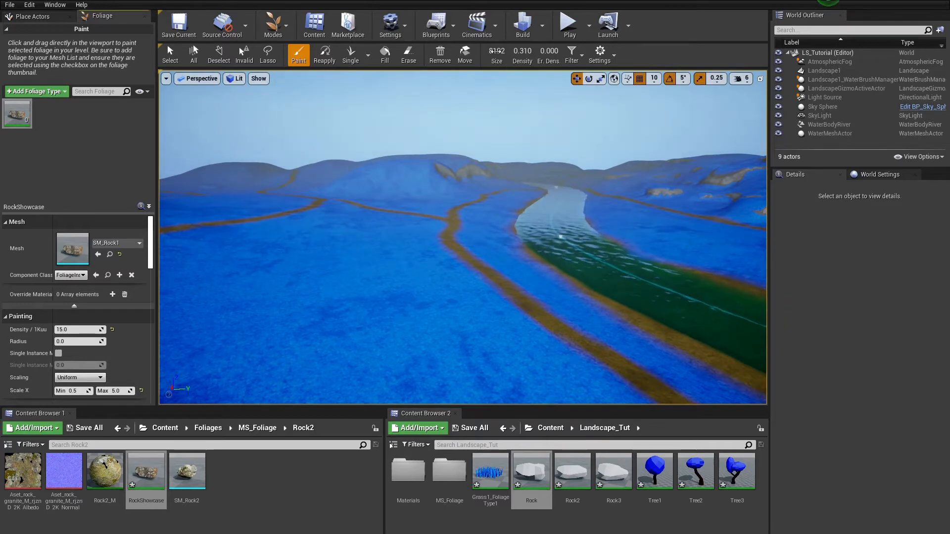
pyautogui.moveTo(301, 361); pyautogui.dragTo(320, 316)
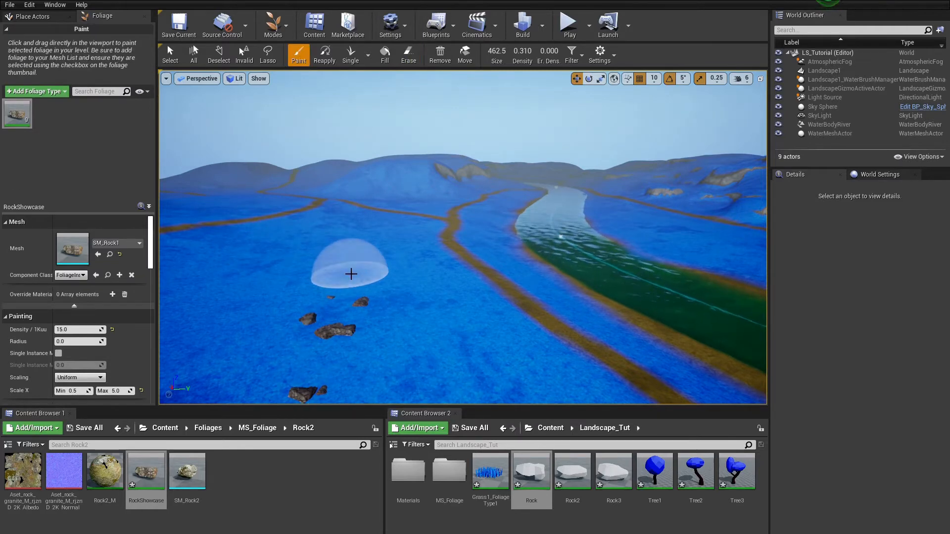
pyautogui.click(415, 65)
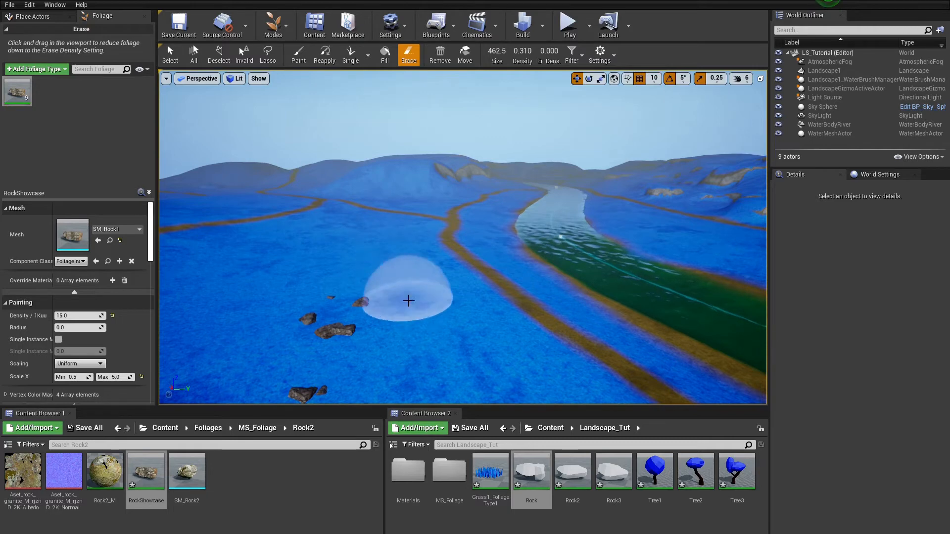
pyautogui.moveTo(340, 257)
pyautogui.mouseDown()
pyautogui.moveTo(344, 328)
pyautogui.moveTo(306, 413)
pyautogui.mouseUp()
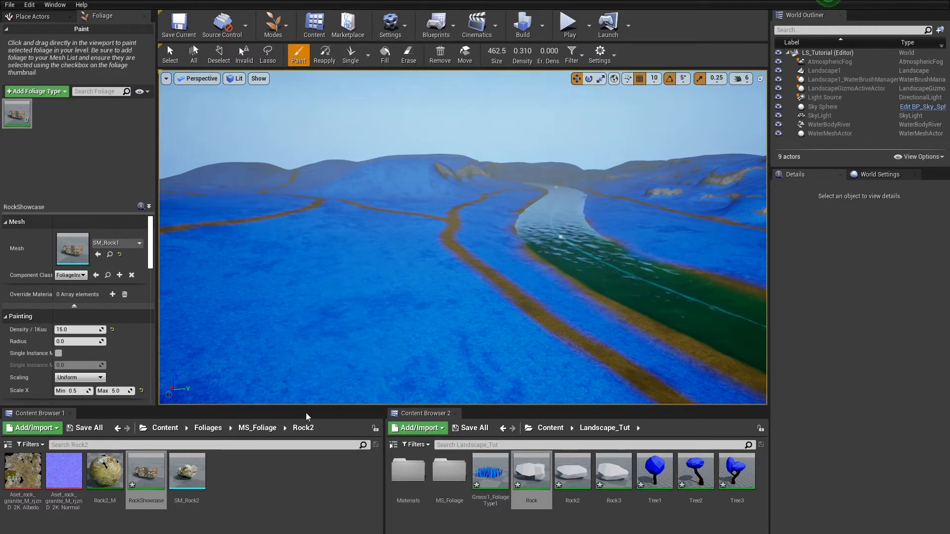
# Paint a small cluster of RockShowcase rocks on the ground beside the path and erase it.
pyautogui.click(259, 378)
pyautogui.moveTo(357, 313); pyautogui.dragTo(332, 353, button='right')
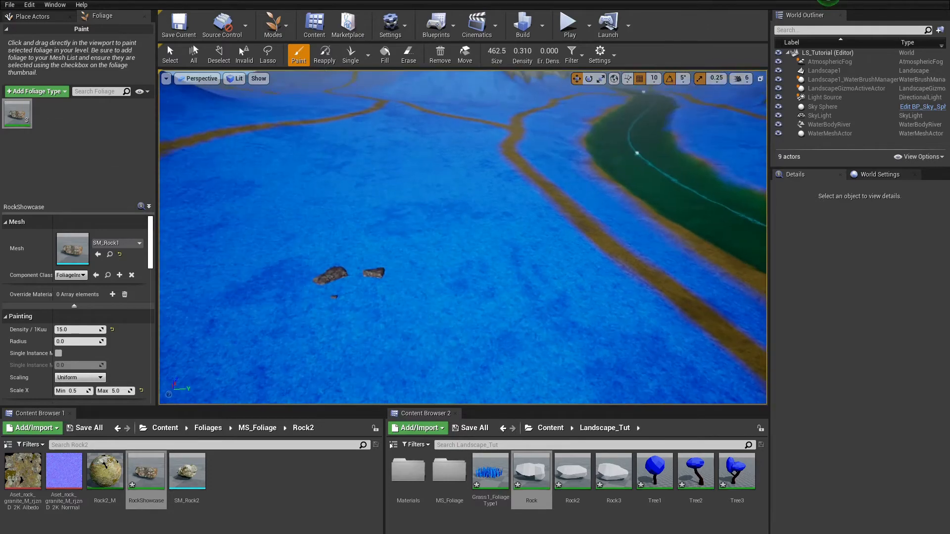
pyautogui.keyDown('shift'); pyautogui.moveTo(329, 281); pyautogui.dragTo(370, 299); pyautogui.keyUp('shift')
pyautogui.moveTo(358, 201)
pyautogui.mouseDown(button='right')
pyautogui.moveTo(358, 141)
pyautogui.moveTo(395, 185)
pyautogui.moveTo(361, 194)
pyautogui.mouseUp(button='right')
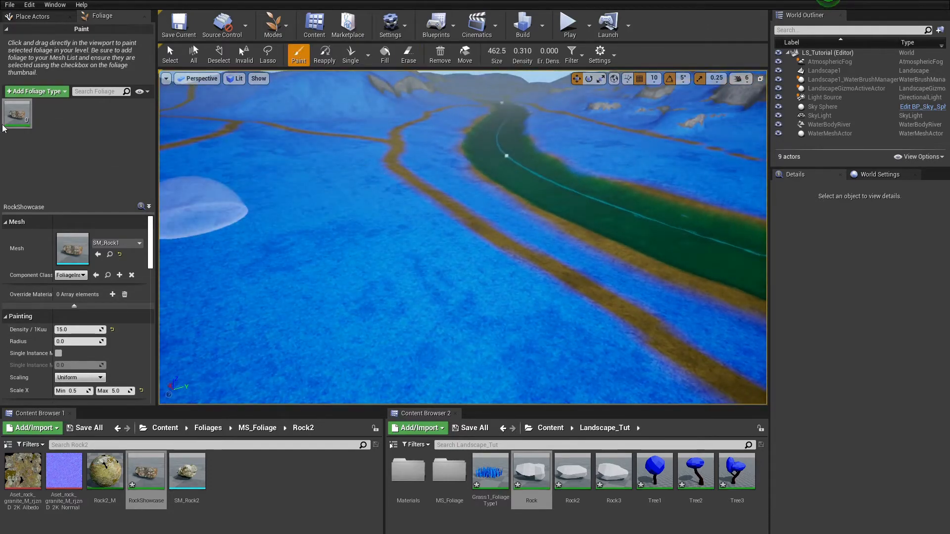
# Replace RockShowcase in the foliage list with all grass, rock and tree types from Landscape_Tut, and select Grass1_FoliageType1.
pyautogui.press('Delete')
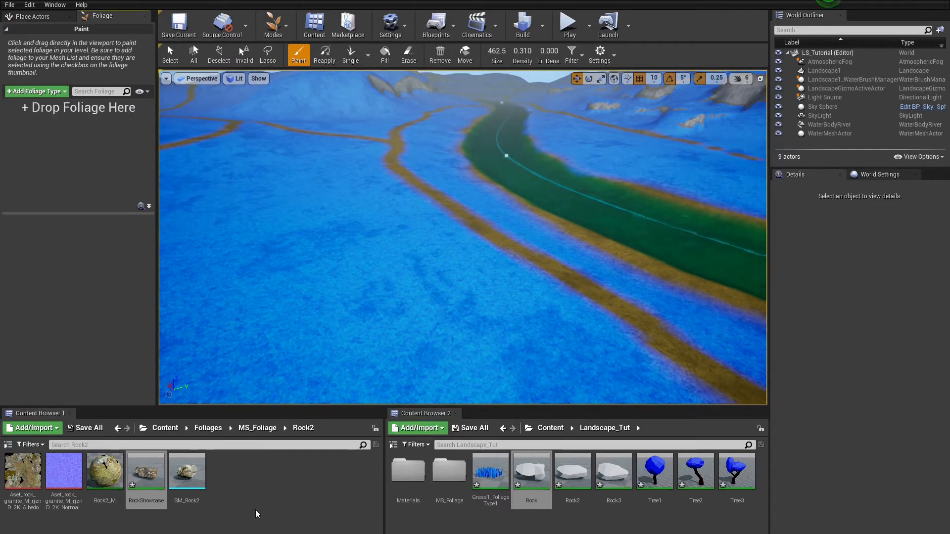
pyautogui.click(476, 485)
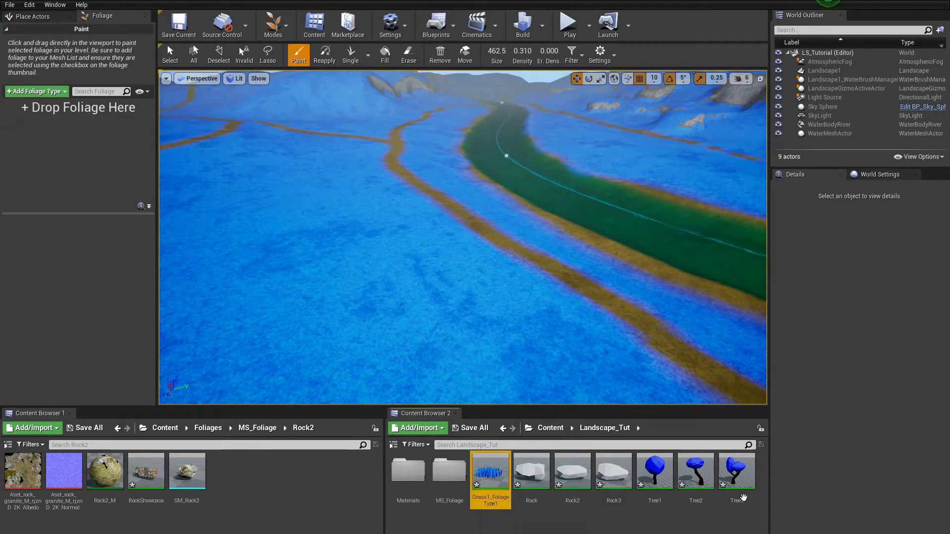
pyautogui.keyDown('shift'); pyautogui.click(742, 501); pyautogui.keyUp('shift')
pyautogui.moveTo(561, 481); pyautogui.dragTo(62, 170)
pyautogui.click(15, 121)
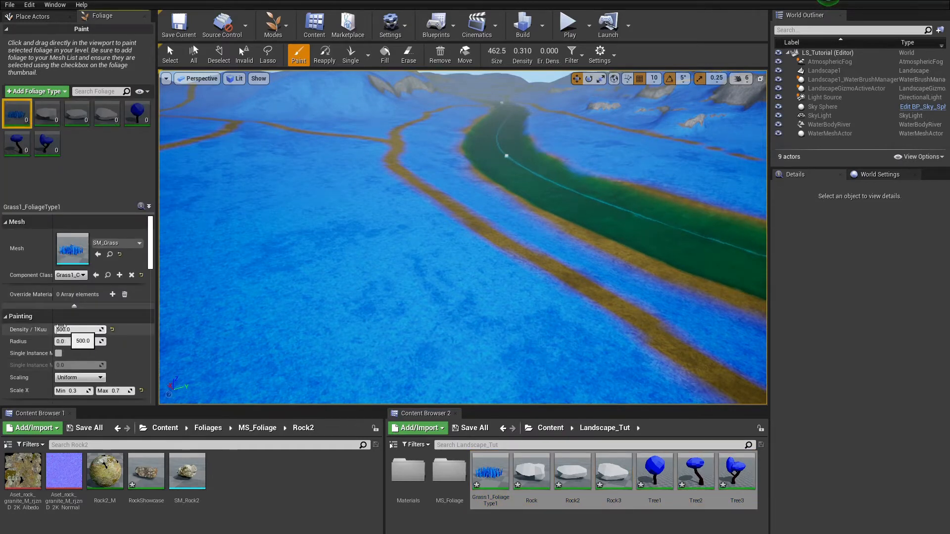
# Review Grass1_FoliageType1's painting, placement, Path exclusion layer and instance settings.
pyautogui.scroll(-3, 75, 344)
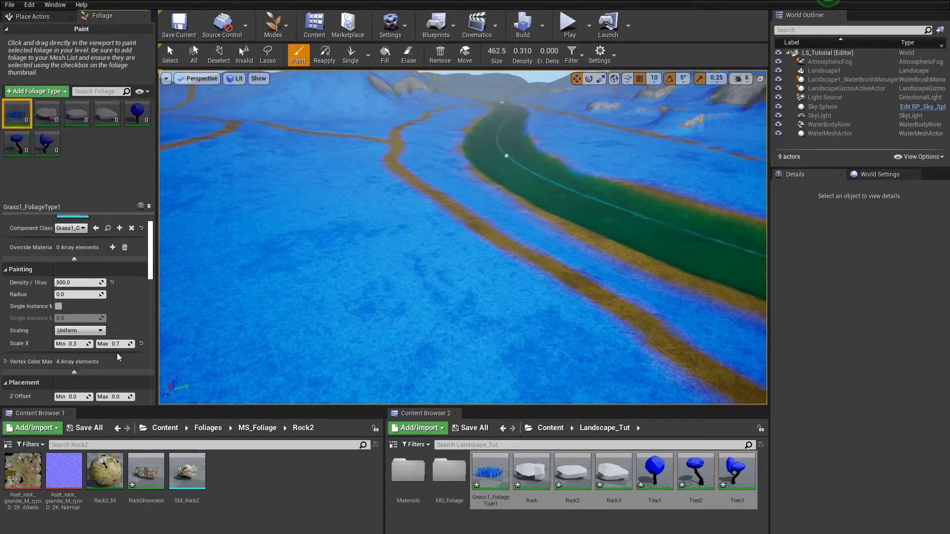
pyautogui.scroll(-6, 99, 372)
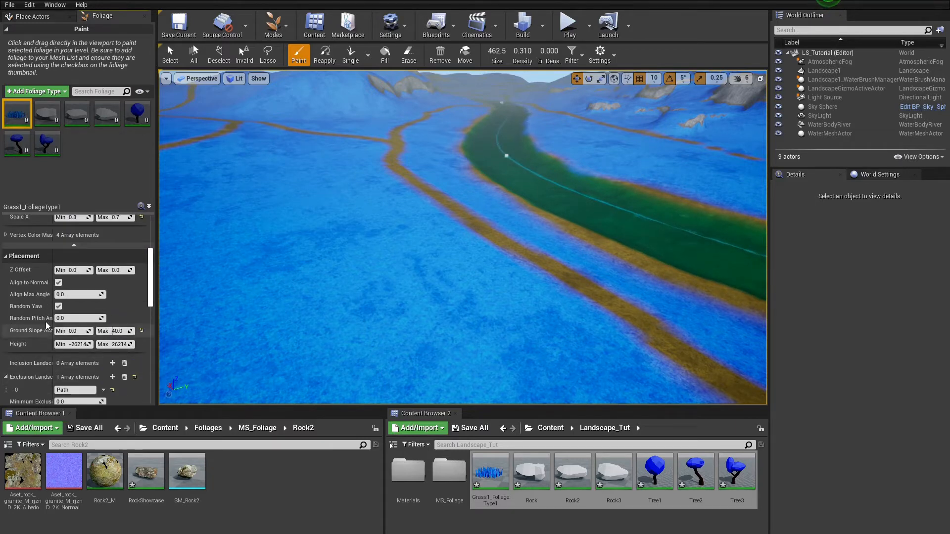
pyautogui.moveTo(113, 331); pyautogui.dragTo(118, 331)
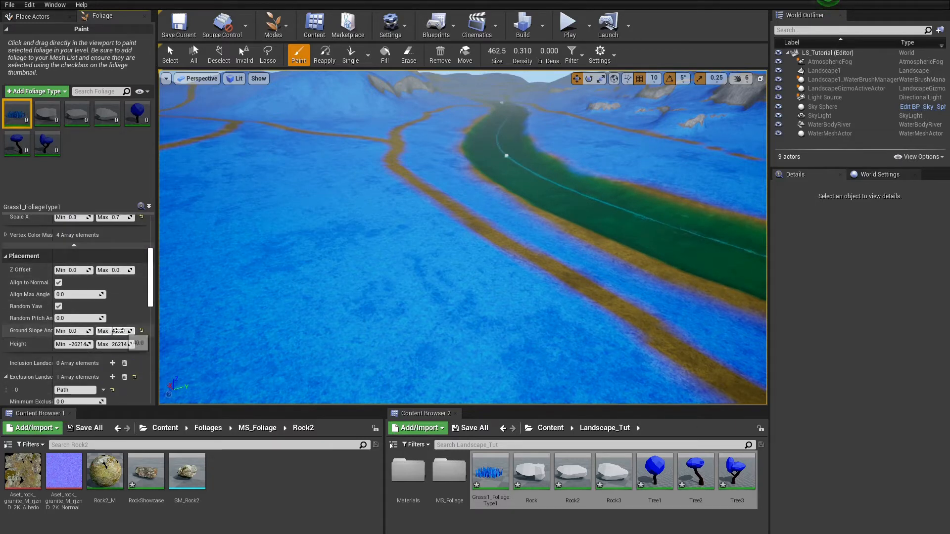
pyautogui.scroll(-3, 123, 345)
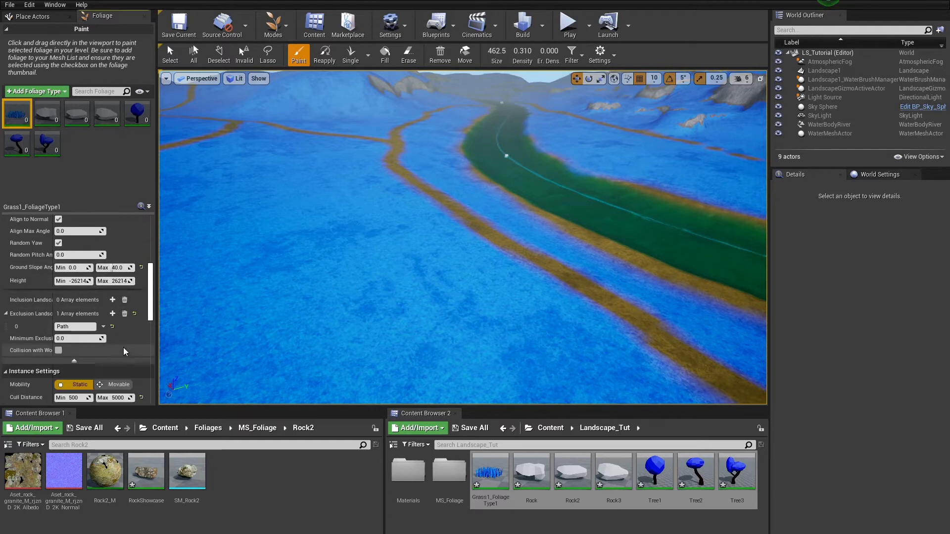
pyautogui.click(59, 326)
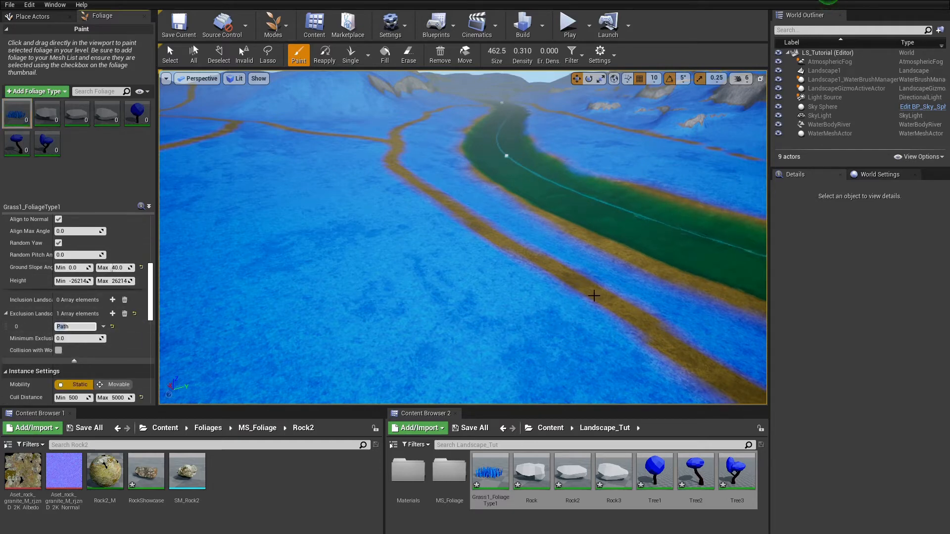
pyautogui.scroll(-5, 117, 379)
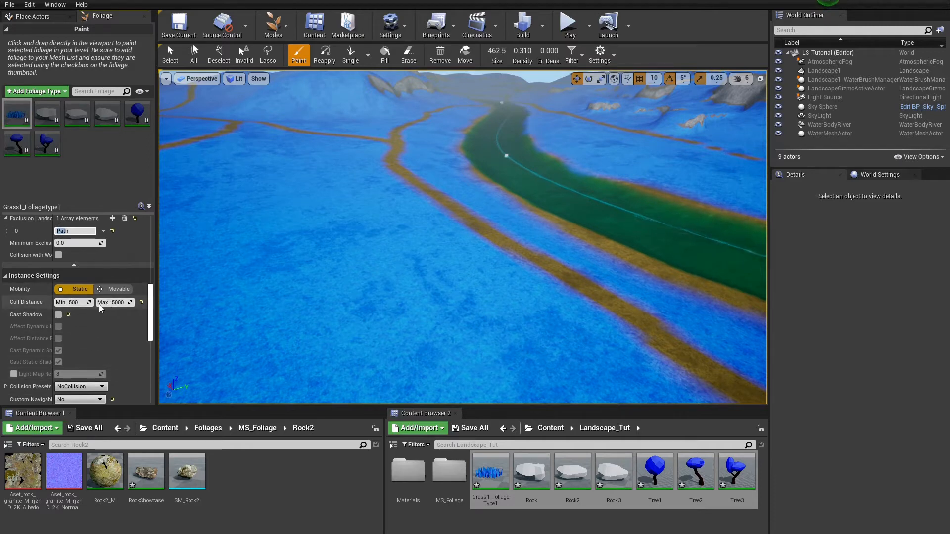
# Select the Rock foliage type and review its shadow, collision, density and scale settings.
pyautogui.click(44, 120)
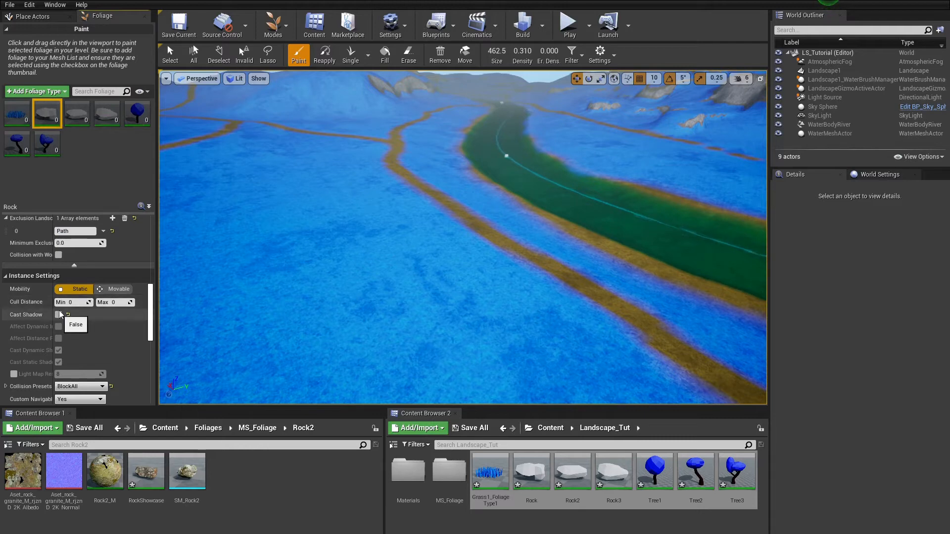
pyautogui.scroll(8, 129, 292)
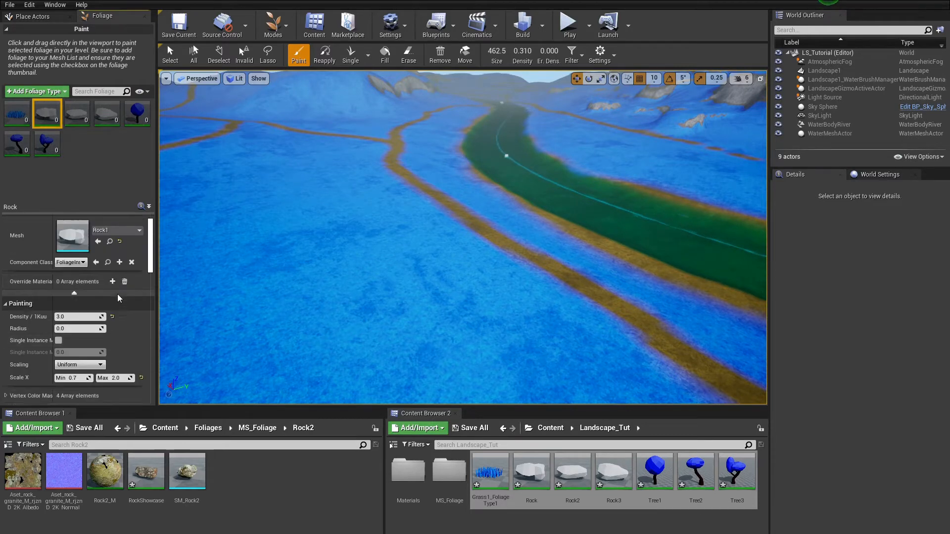
pyautogui.scroll(1, 118, 294)
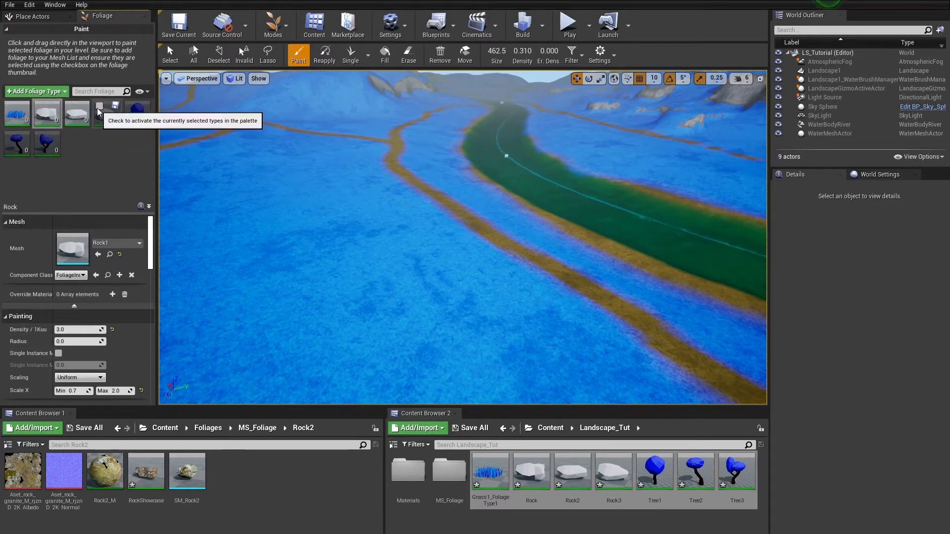
# Paint all the grass, rock and tree types across the whole landscape with brush size 8192 and paint density 0.33.
pyautogui.press('s')
pyautogui.moveTo(346, 198); pyautogui.dragTo(391, 237, button='right')
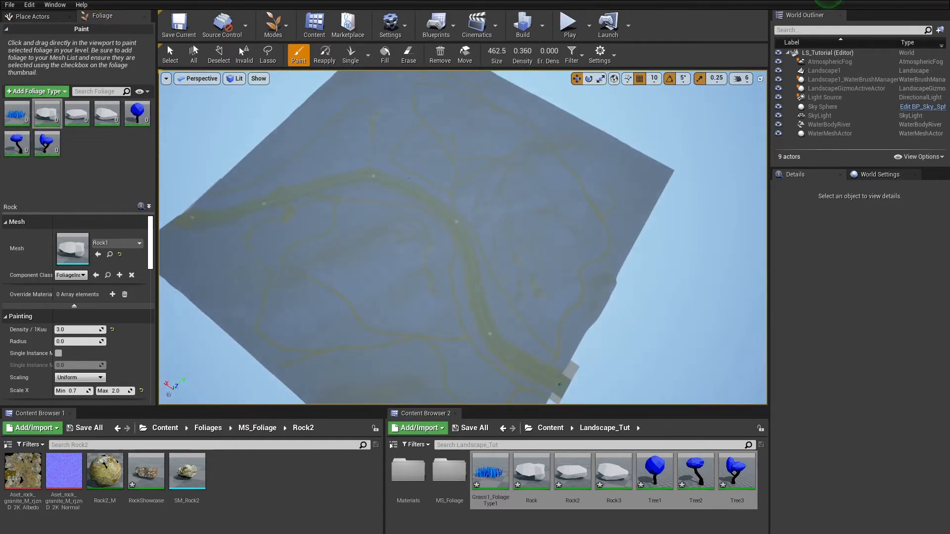
pyautogui.moveTo(494, 48); pyautogui.dragTo(594, 48)
pyautogui.click(412, 262)
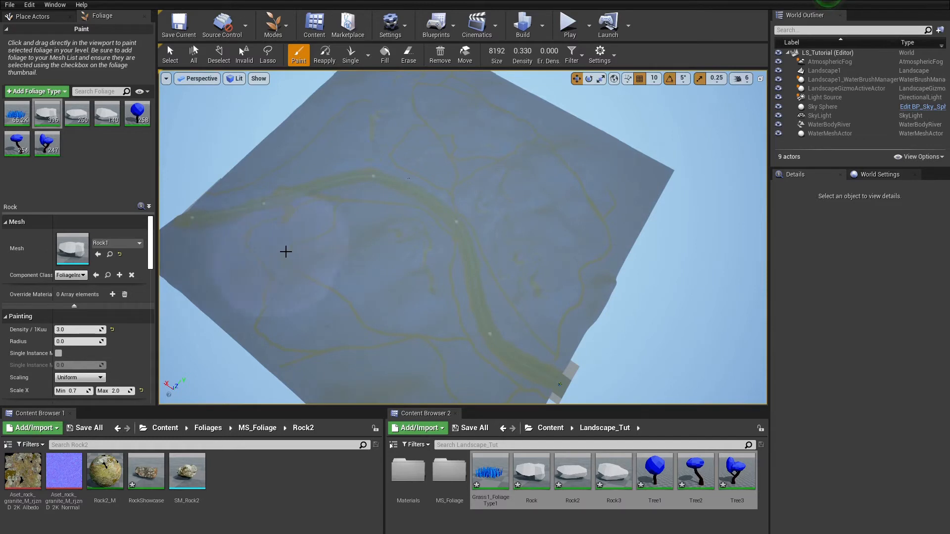
pyautogui.moveTo(372, 360); pyautogui.dragTo(248, 276)
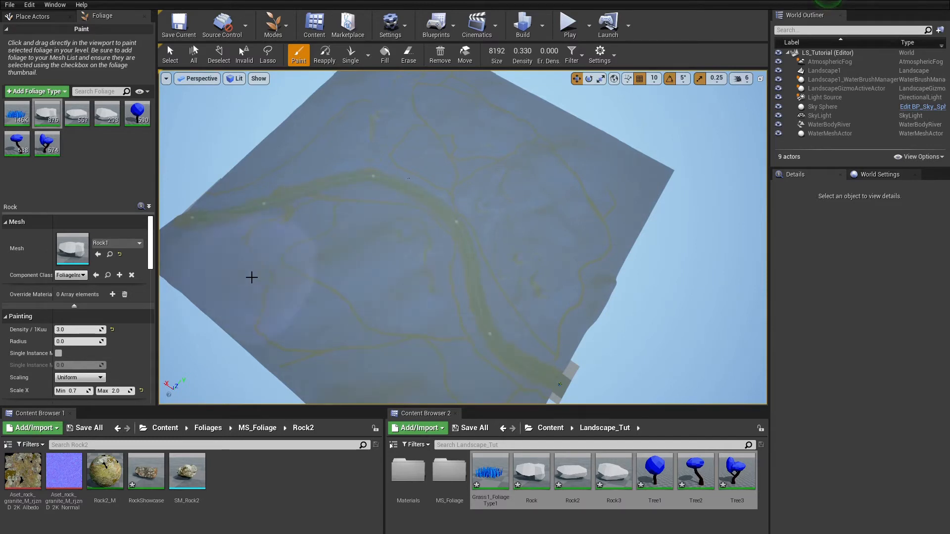
pyautogui.moveTo(537, 207)
pyautogui.mouseDown()
pyautogui.moveTo(388, 87)
pyautogui.moveTo(388, 134)
pyautogui.mouseUp()
pyautogui.moveTo(409, 75); pyautogui.dragTo(230, 186)
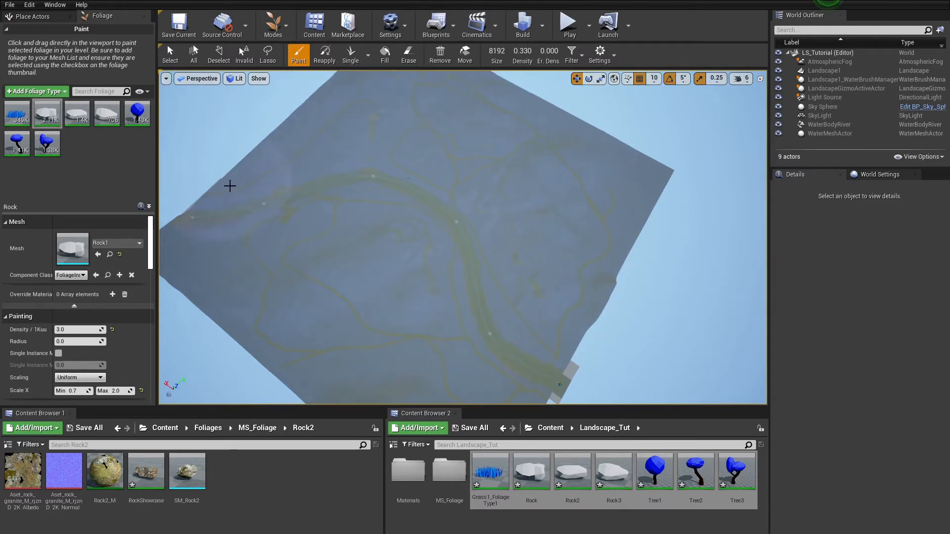
# Return to Select mode and place a Player Start on the landscape near the river's end at the edge.
pyautogui.click(273, 26)
pyautogui.click(282, 48)
pyautogui.moveTo(99, 140); pyautogui.dragTo(456, 250)
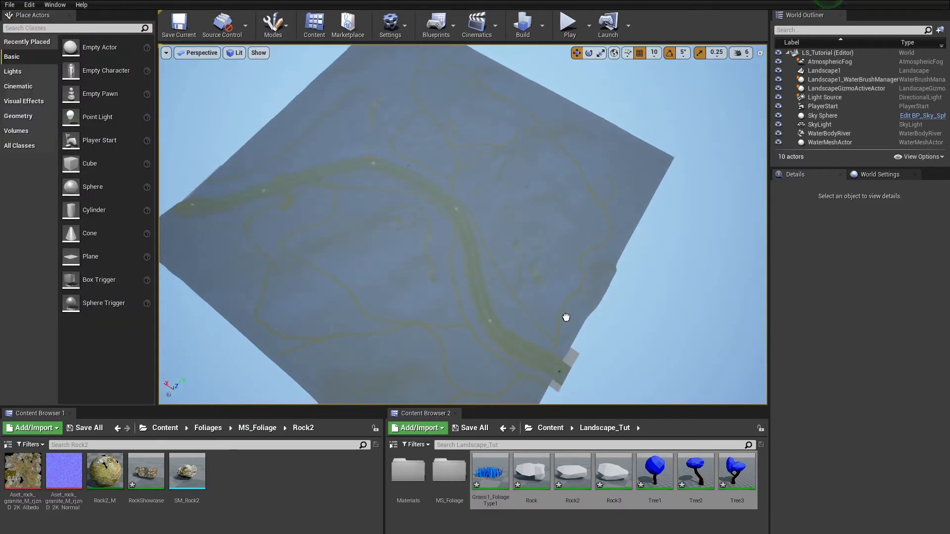
pyautogui.moveTo(535, 322); pyautogui.dragTo(519, 377)
# Play the level, run the character along the path to inspect the painted foliage, and stop playing.
pyautogui.click(568, 23)
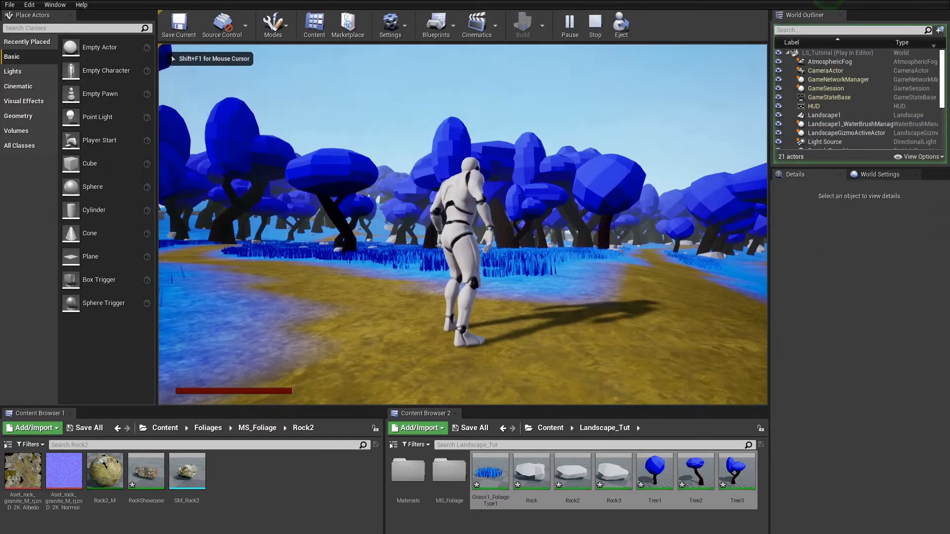
pyautogui.press('w')
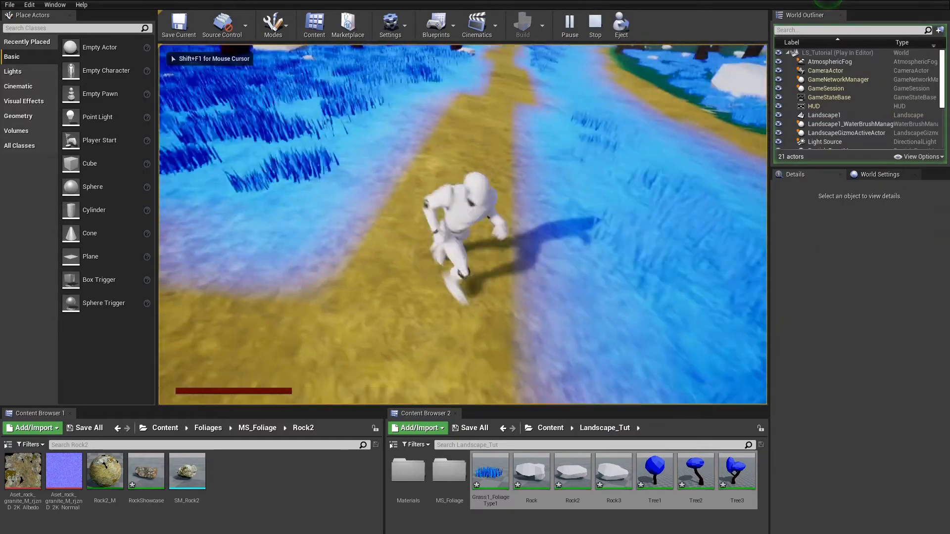
pyautogui.press('w')
pyautogui.press('w')
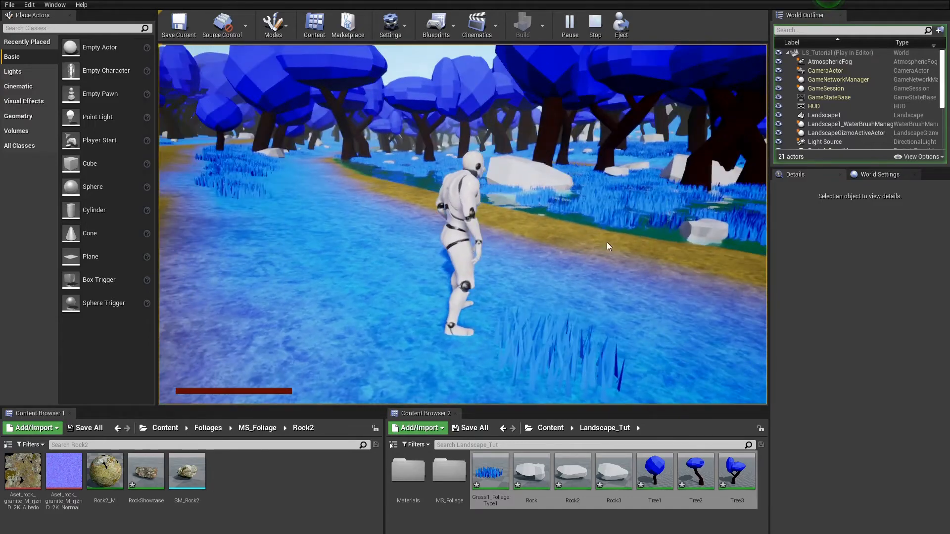
pyautogui.press('Escape')
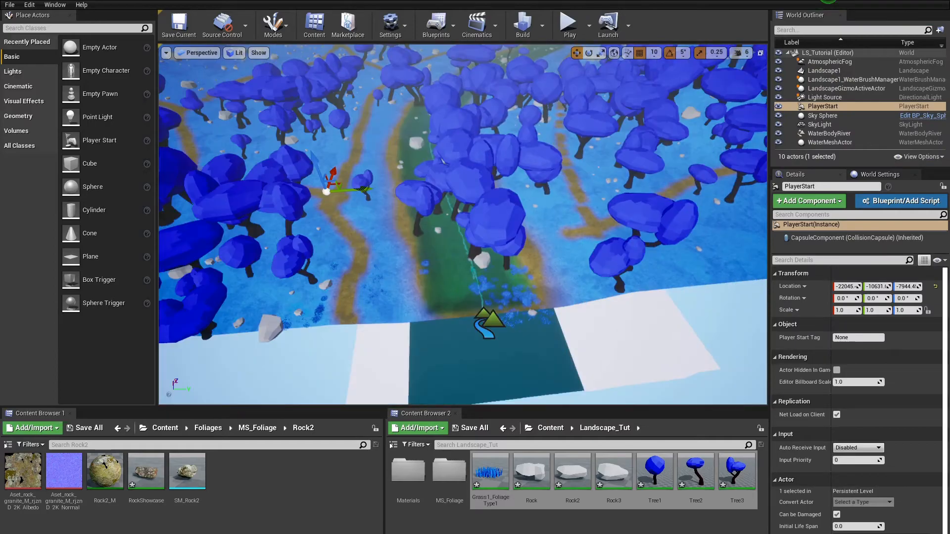
# Return to Foliage mode and erase the foliage along the whole river with brush size 953.1.
pyautogui.press('s')
pyautogui.moveTo(463, 225); pyautogui.dragTo(494, 272, button='right')
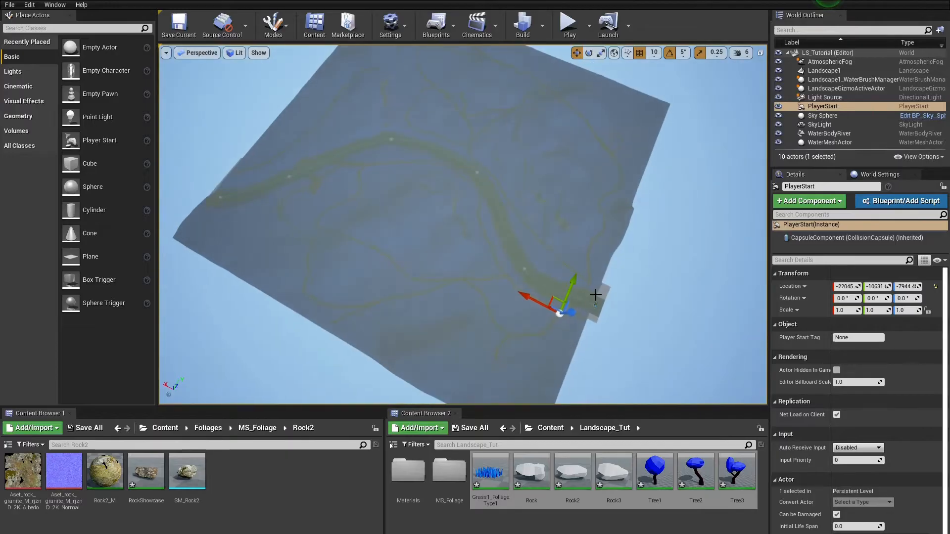
pyautogui.click(274, 25)
pyautogui.click(310, 80)
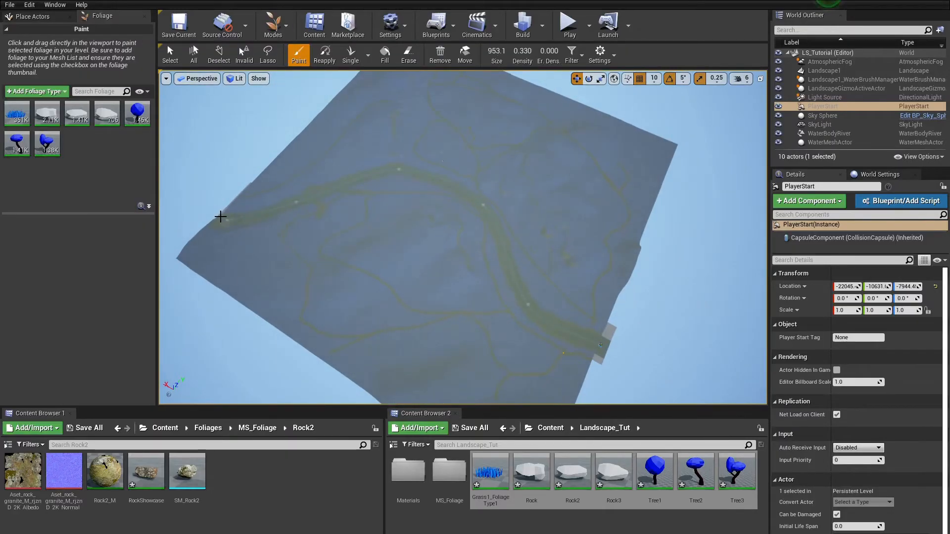
pyautogui.keyDown('shift'); pyautogui.moveTo(221, 217); pyautogui.dragTo(363, 180); pyautogui.keyUp('shift')
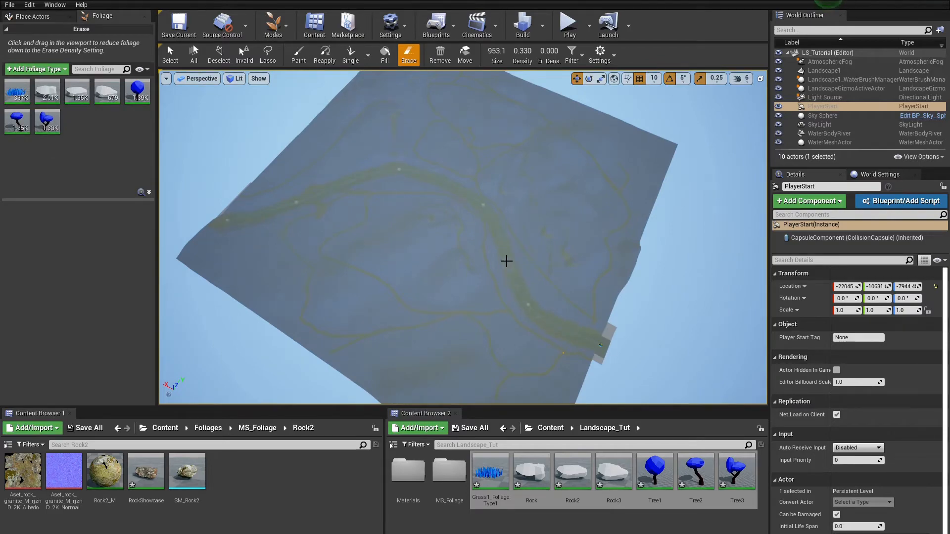
# Play the level again, run along the path and riverbank to check the foliage around the cleared river, and stop playing.
pyautogui.click(569, 24)
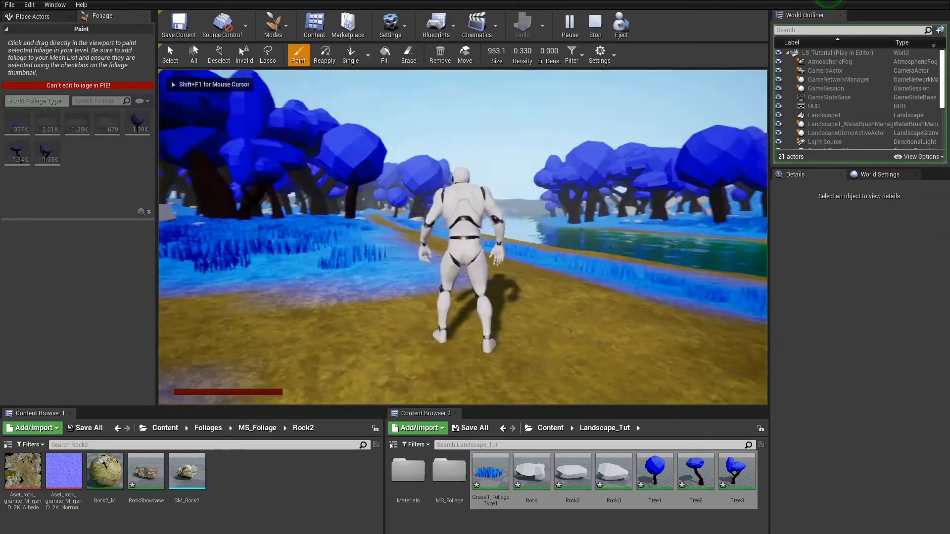
pyautogui.press('w')
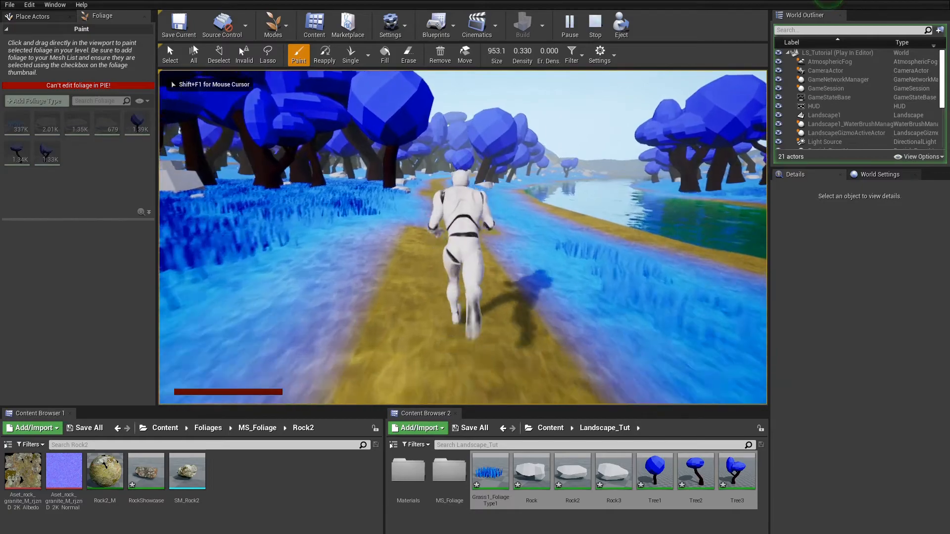
pyautogui.press('w')
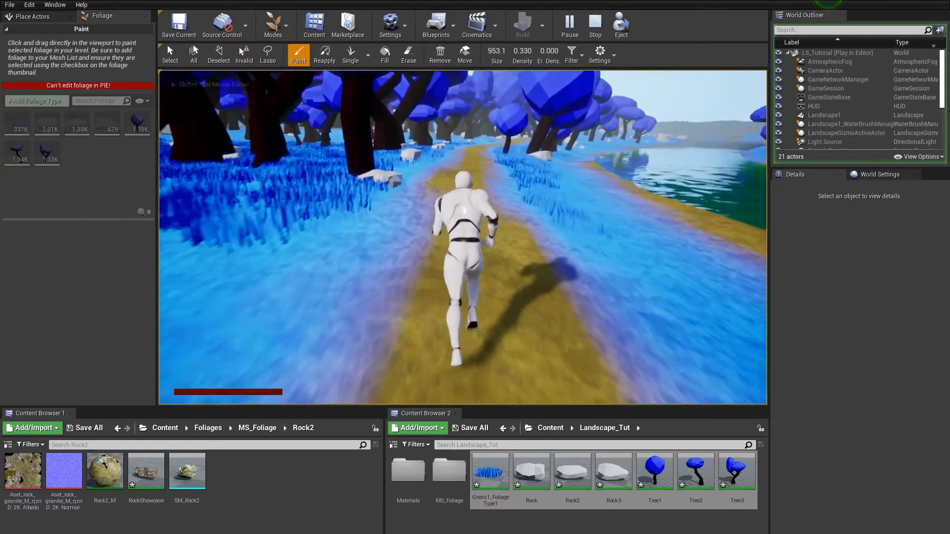
pyautogui.press('d')
pyautogui.press('s')
pyautogui.press('a')
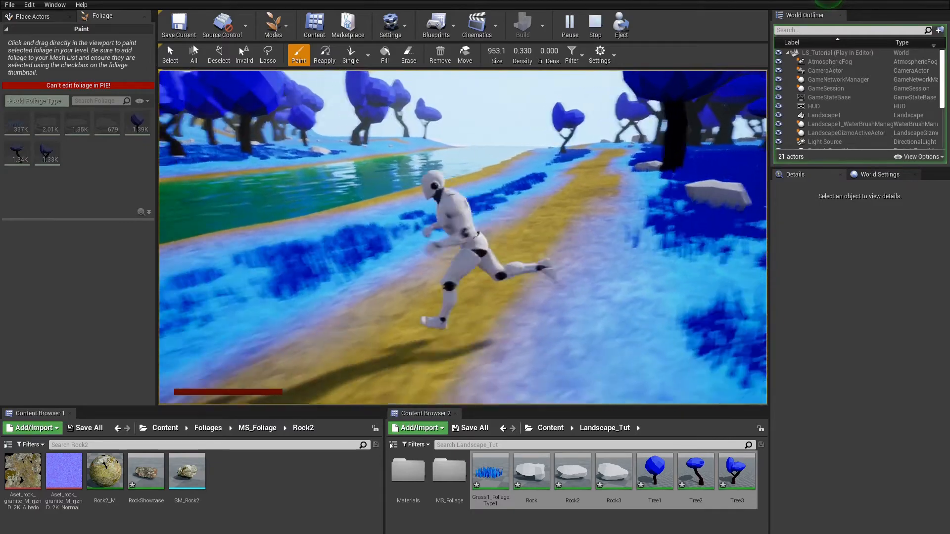
pyautogui.press('w')
pyautogui.press('w')
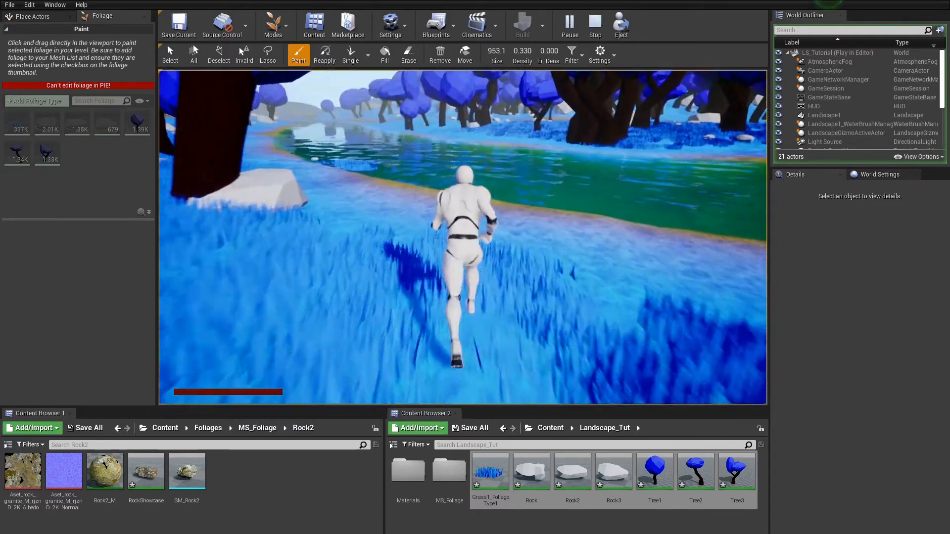
pyautogui.press('w')
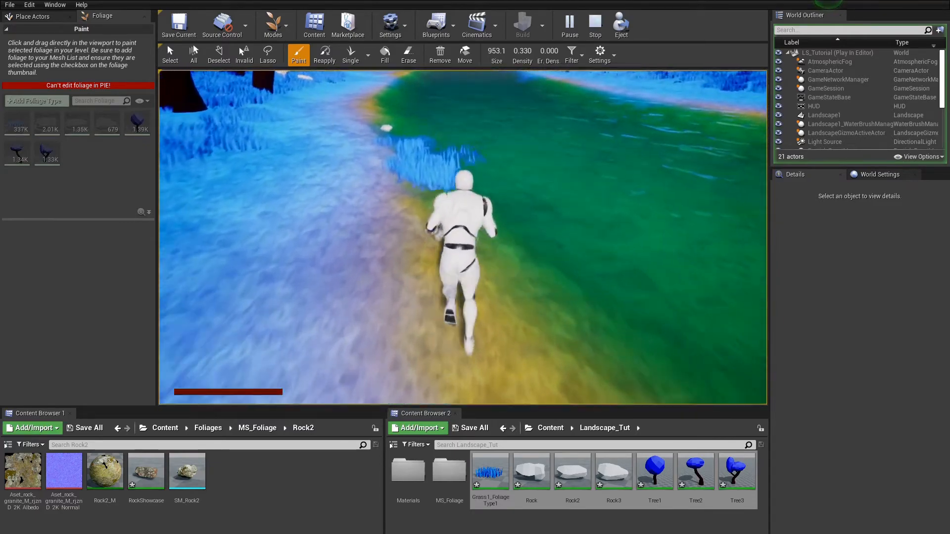
pyautogui.press('w')
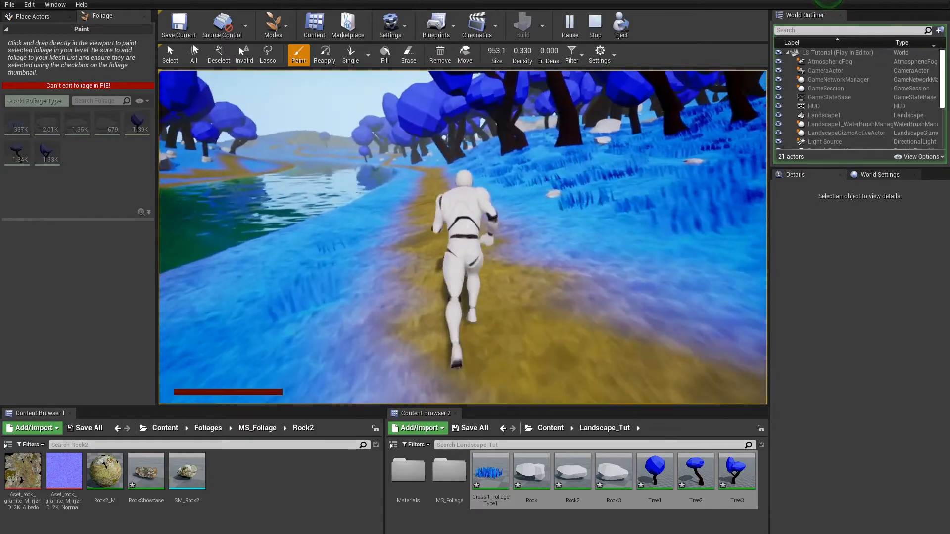
pyautogui.press('w')
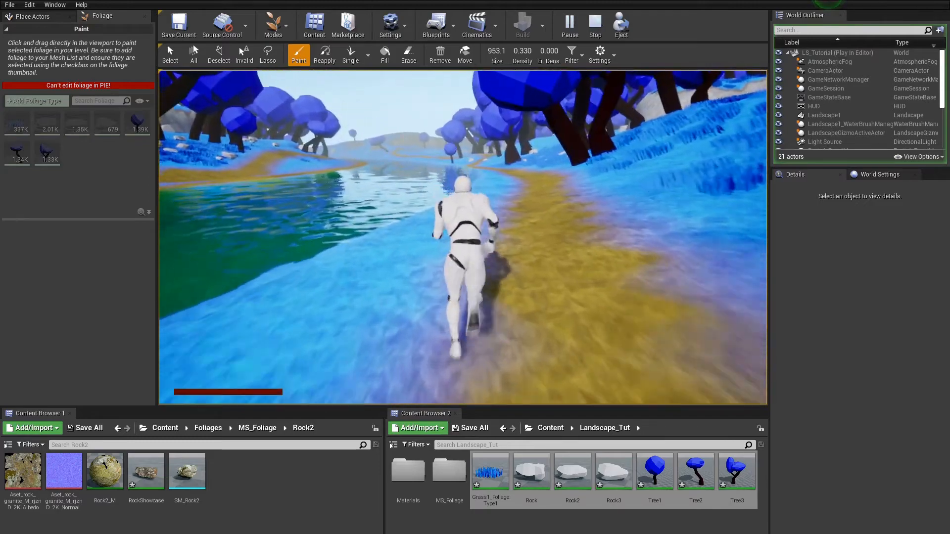
pyautogui.press('d')
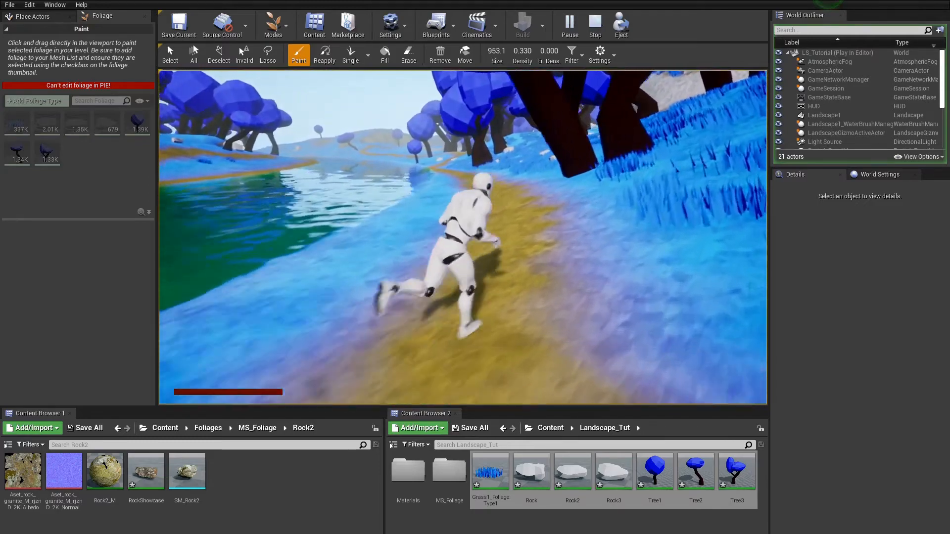
pyautogui.press('w')
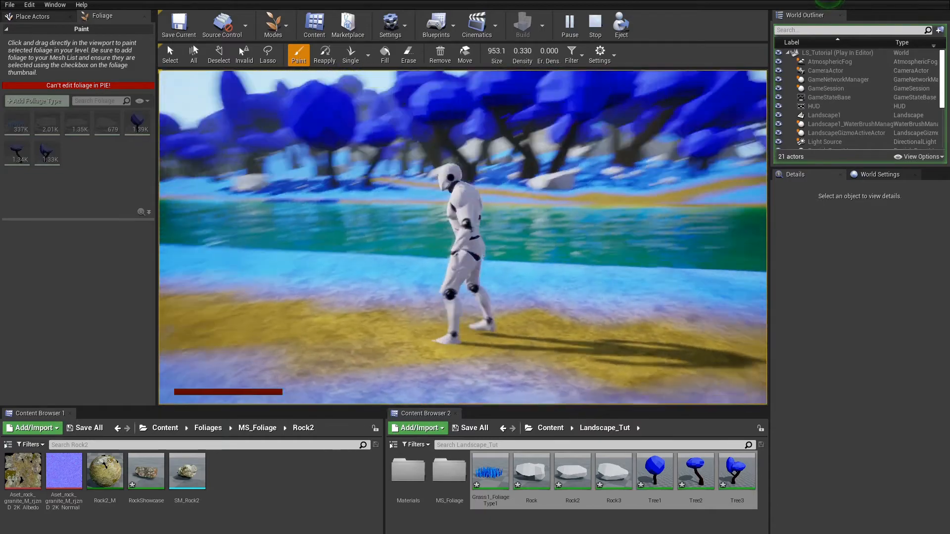
pyautogui.press('w')
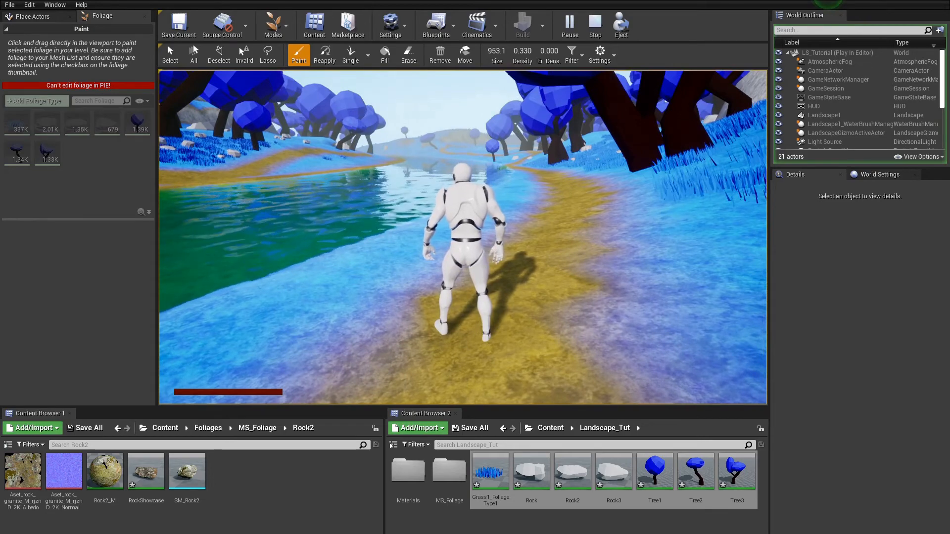
pyautogui.press('Escape')
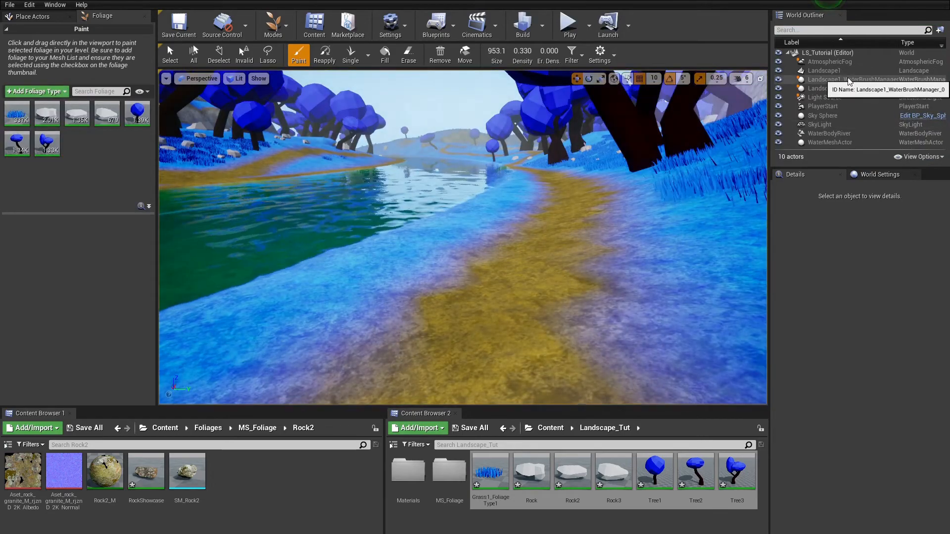
# Switch to Select mode and set the AtmosphericFog's Fog Multiplier to 250 and Density Multiplier to 15.
pyautogui.click(275, 26)
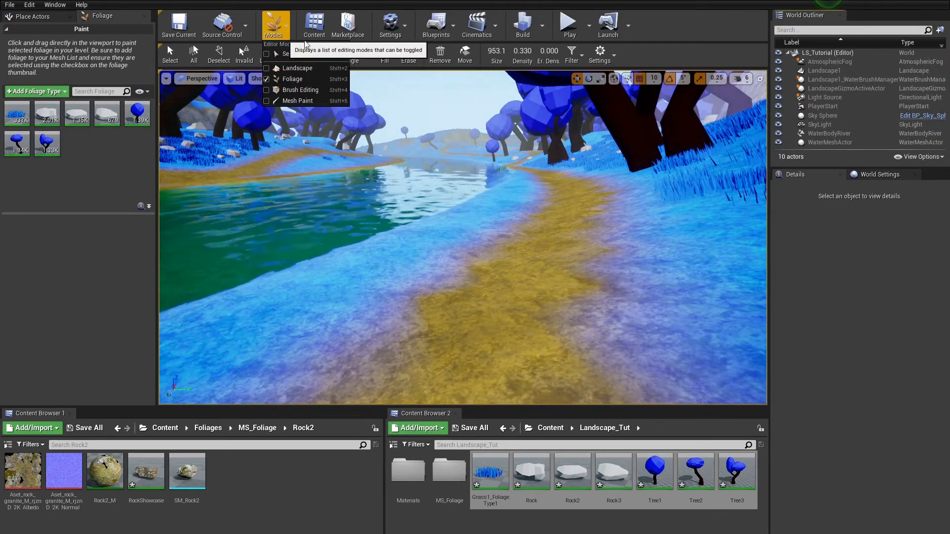
pyautogui.click(310, 54)
pyautogui.click(829, 62)
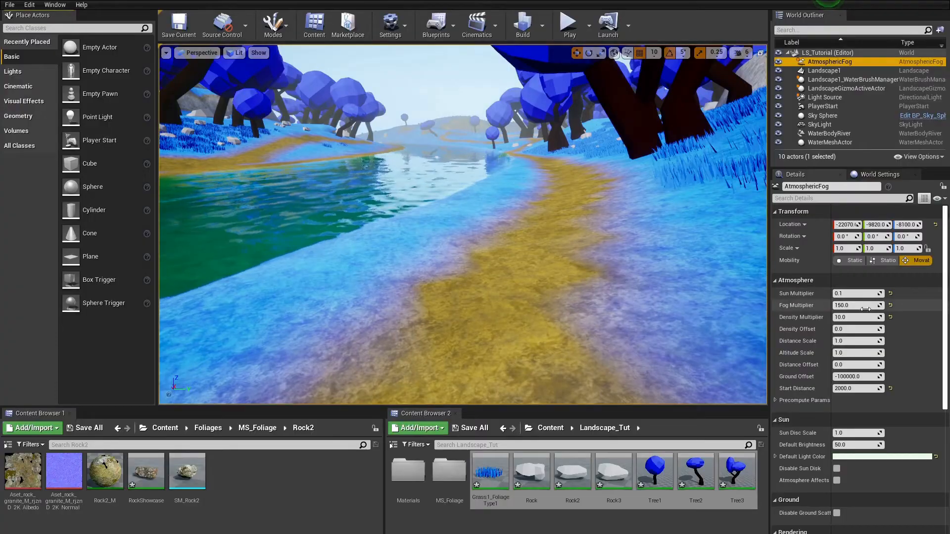
pyautogui.write('250')
pyautogui.press('Return')
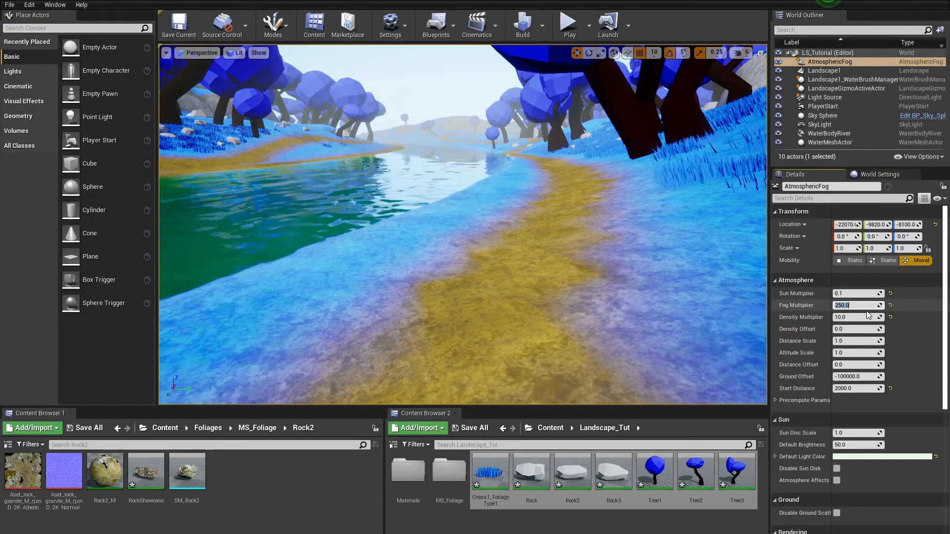
pyautogui.click(855, 317)
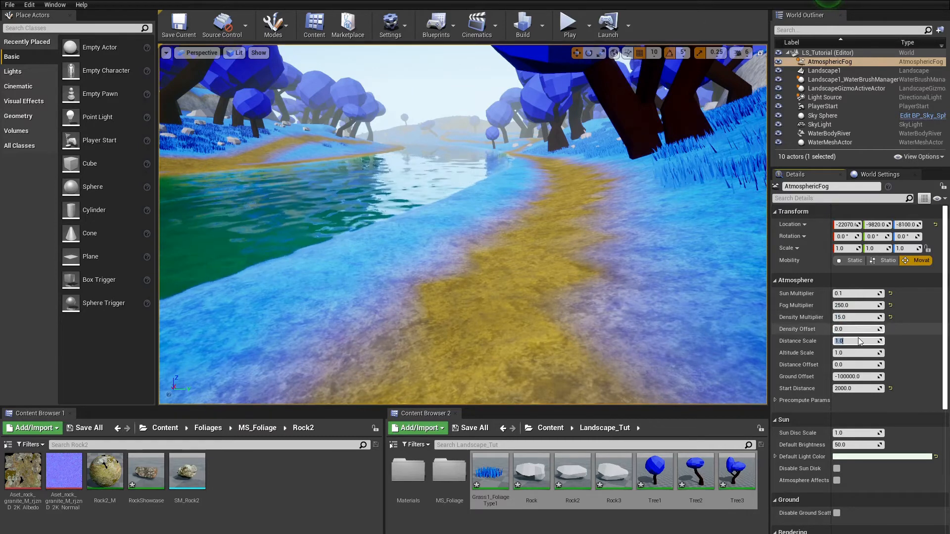
# Try other Distance Scale values for the atmospheric fog, including 10, and settle on 0.1.
pyautogui.moveTo(861, 341); pyautogui.dragTo(862, 343)
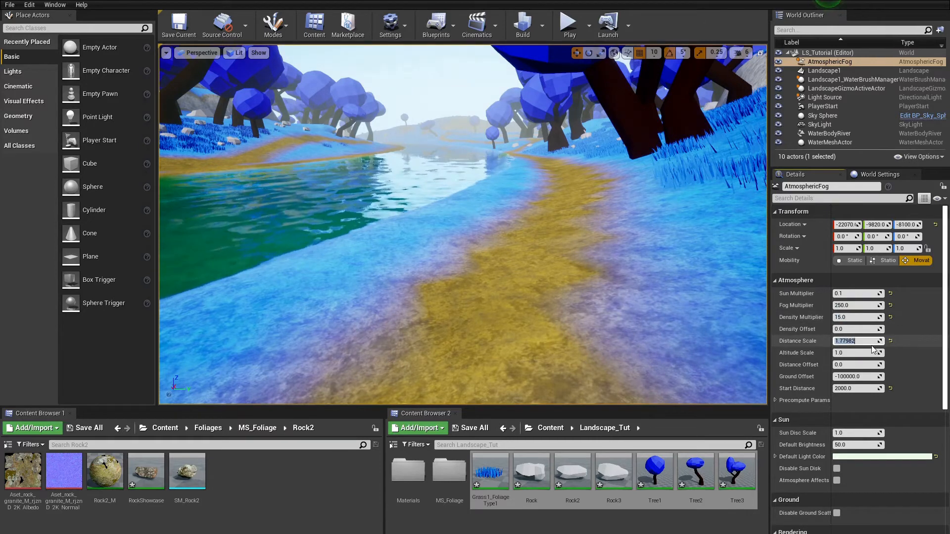
pyautogui.write('10')
pyautogui.press('Return')
pyautogui.press('Return')
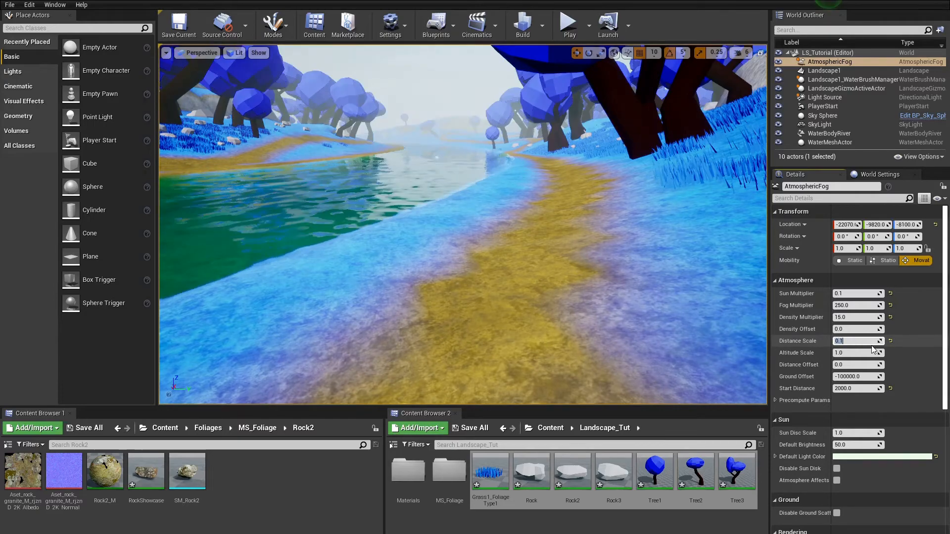
# Play the level, run the character along the path to check the denser fog, and stop playing.
pyautogui.click(570, 26)
pyautogui.press('w')
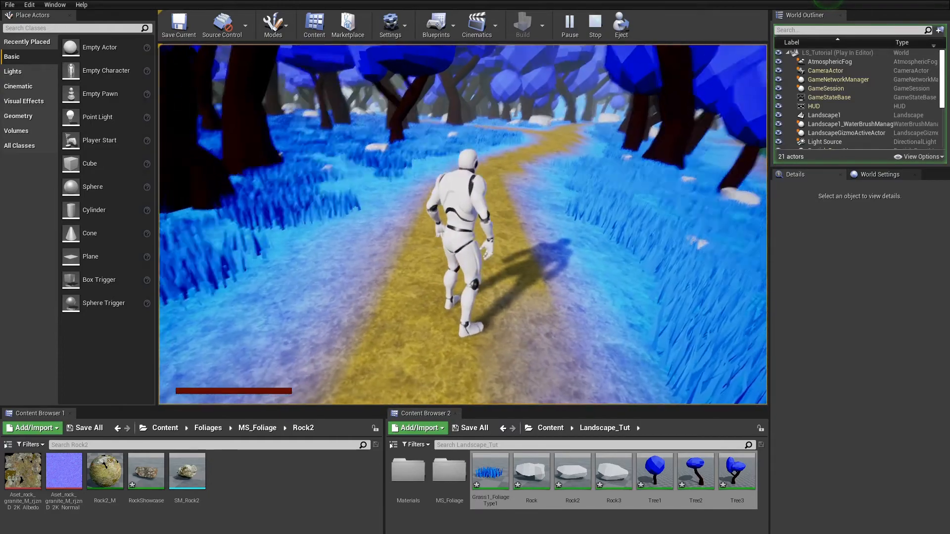
pyautogui.press('Escape')
# Examine the fog and the distant trees around the river from above the landscape.
pyautogui.moveTo(162, 185); pyautogui.dragTo(203, 184, button='right')
pyautogui.press('s')
pyautogui.press('w')
pyautogui.press('s')
pyautogui.press('w')
pyautogui.press('w')
pyautogui.press('s')
pyautogui.press('w')
# Return to Foliage mode and increase the maximum cull distance of the Tree1 foliage type.
pyautogui.click(274, 24)
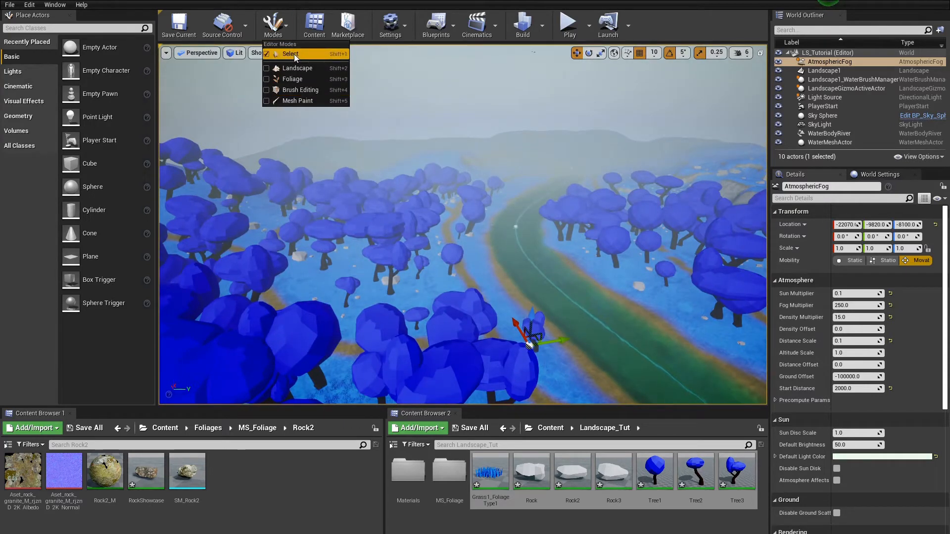
pyautogui.click(303, 79)
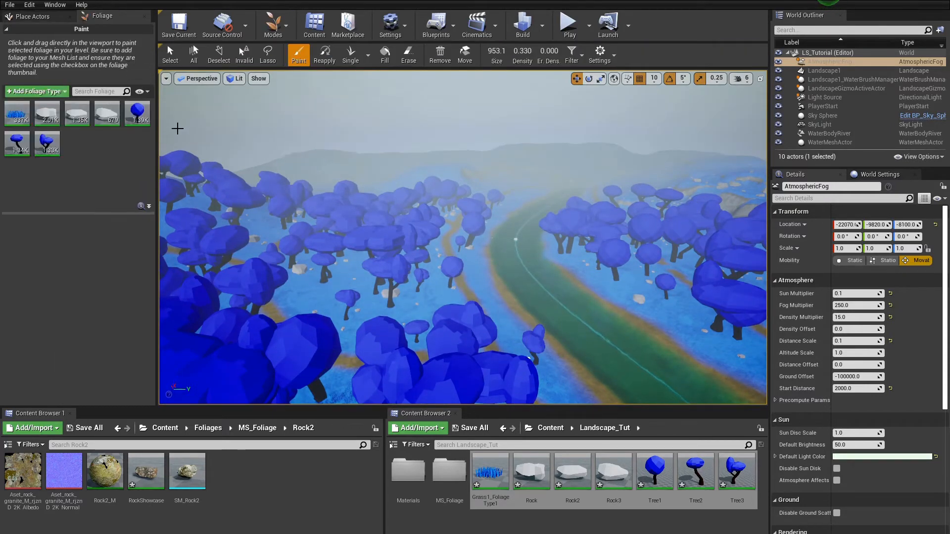
pyautogui.click(137, 113)
pyautogui.scroll(-6, 113, 342)
pyautogui.scroll(6, 117, 356)
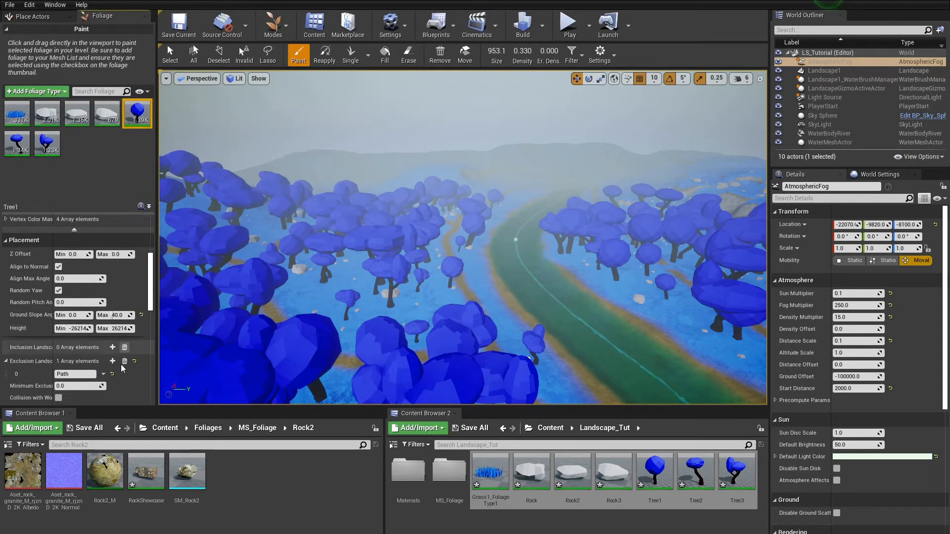
pyautogui.scroll(-3, 91, 337)
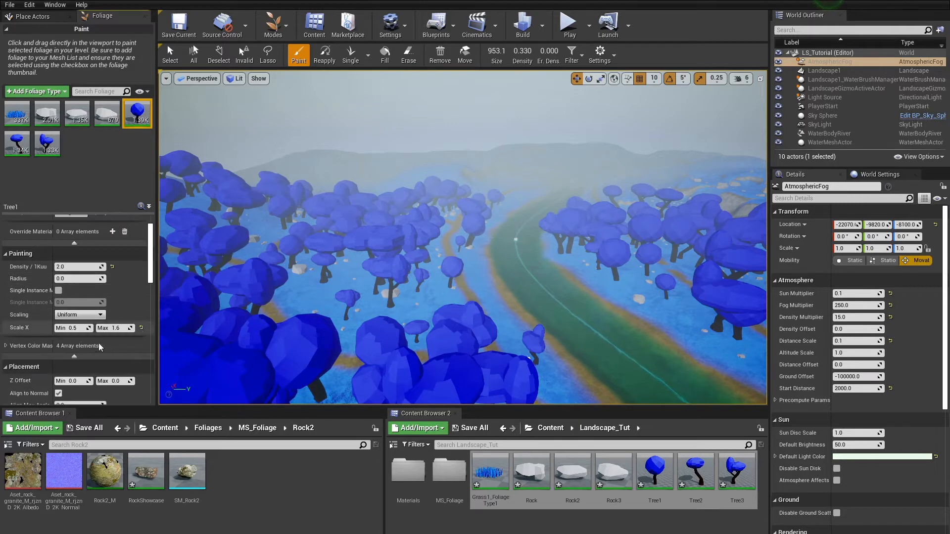
pyautogui.scroll(-8, 104, 367)
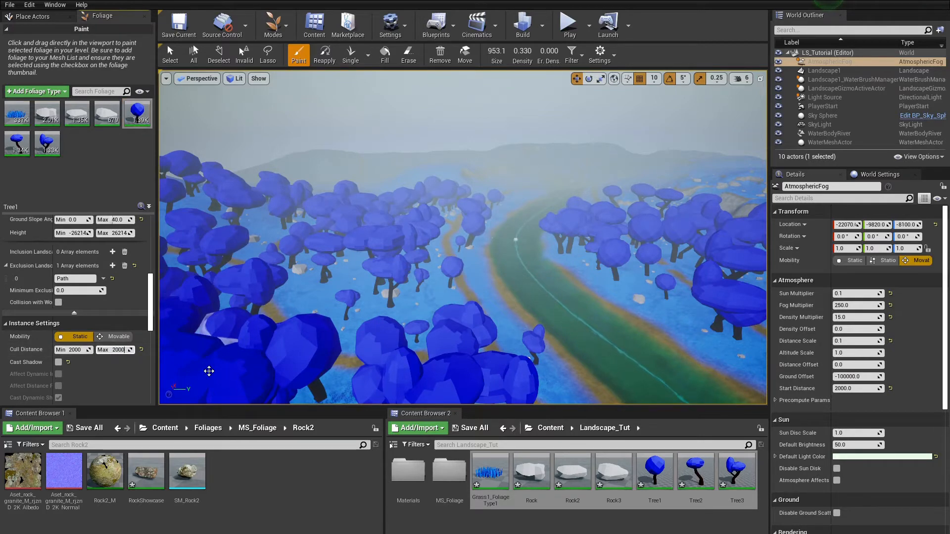
pyautogui.write('0')
pyautogui.press('Return')
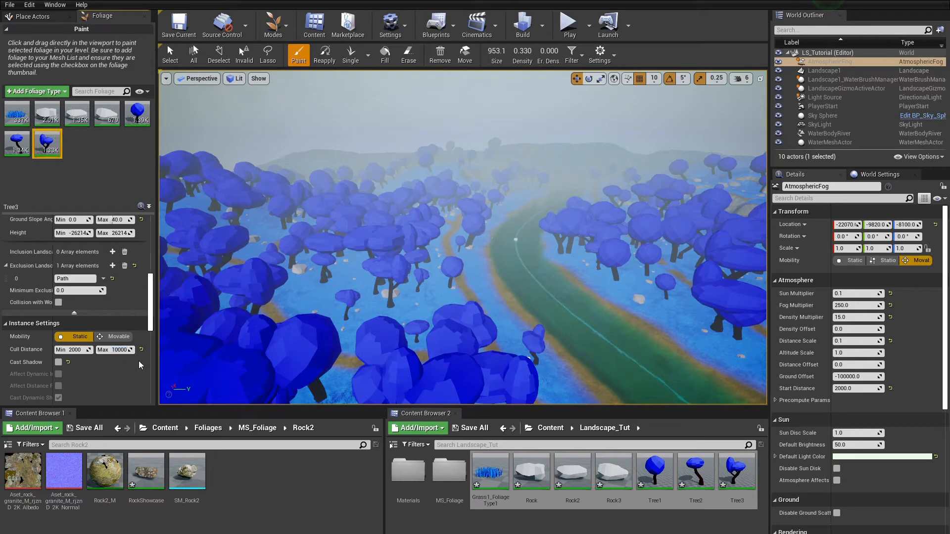
# Set the maximum cull distance of the Tree3 foliage type to 15000 and go through Tree1 and Tree2.
pyautogui.click(119, 350)
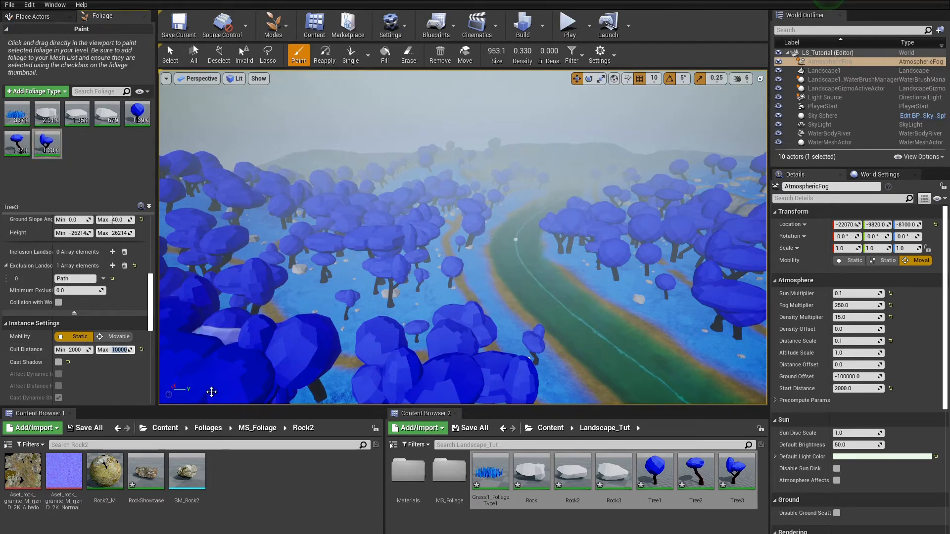
pyautogui.write('15000')
pyautogui.press('Return')
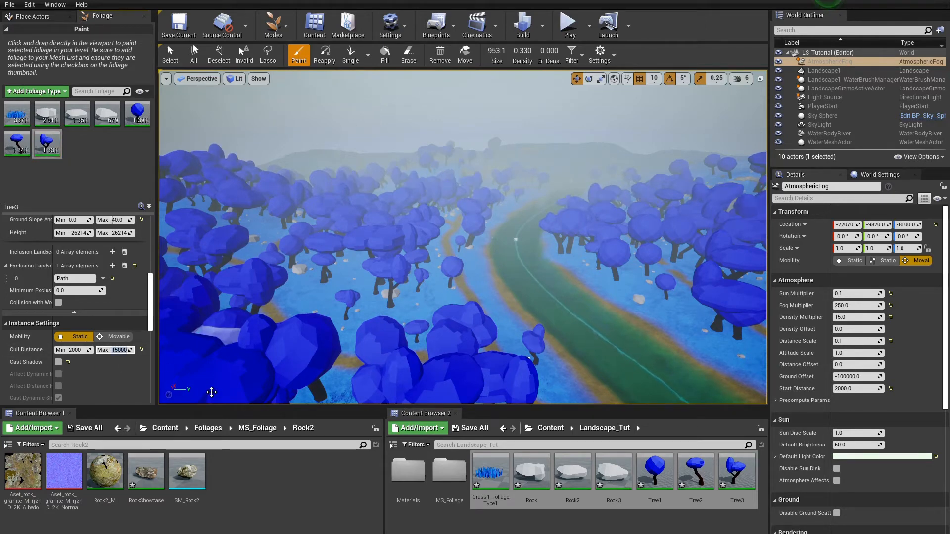
pyautogui.click(136, 115)
pyautogui.click(27, 155)
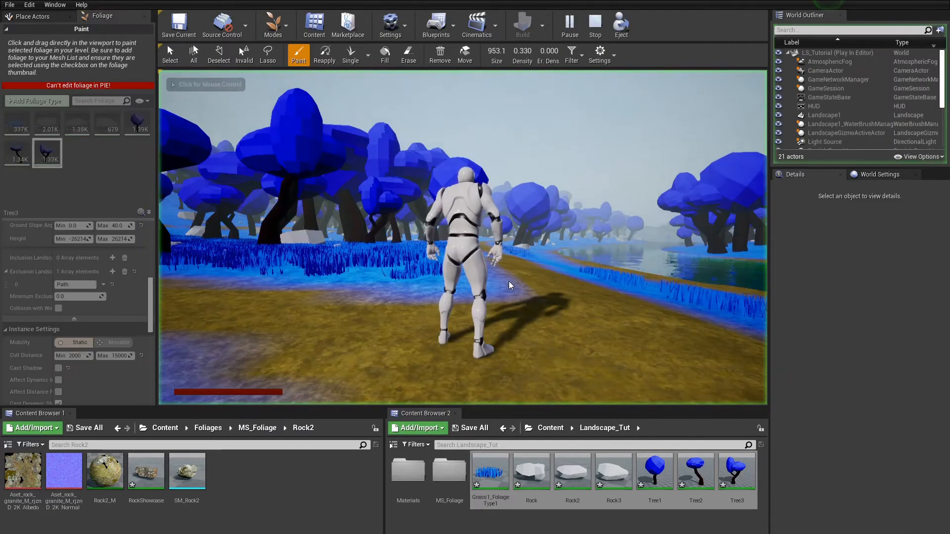
# Play the level, run along the path to check how far away the trees are drawn, and stop playing.
pyautogui.click(509, 281)
pyautogui.press('w')
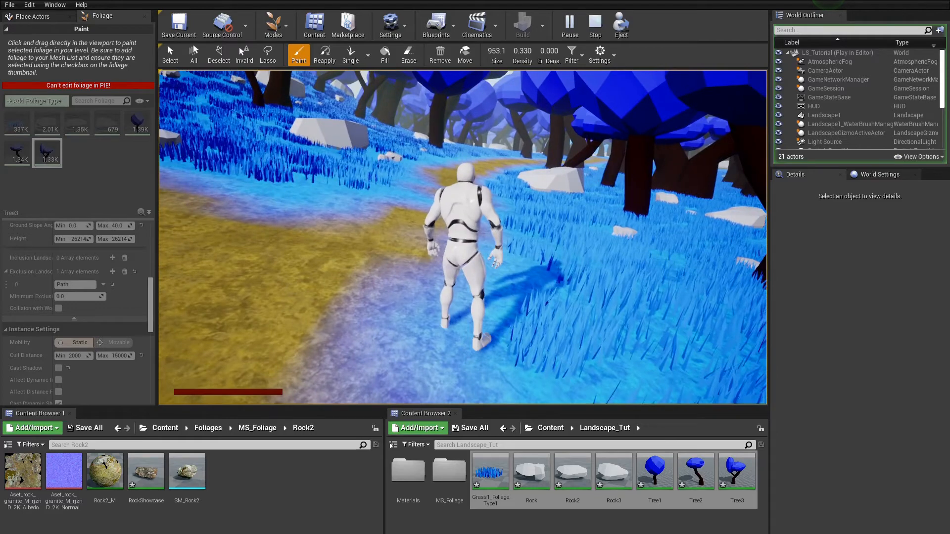
pyautogui.press('Escape')
# In Select mode, select Landscape1 and replace its landscape material with Landscape_tut_MI from the Materials folder.
pyautogui.moveTo(320, 258); pyautogui.dragTo(342, 309, button='right')
pyautogui.press('s')
pyautogui.press('w')
pyautogui.hotkey('shift', '1')
pyautogui.click(512, 304)
pyautogui.click(524, 150)
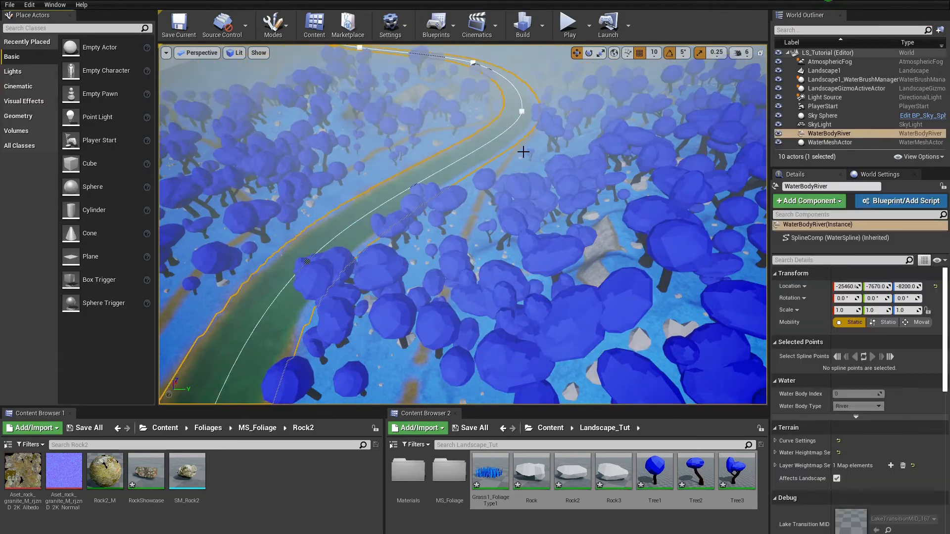
pyautogui.click(537, 163)
pyautogui.click(837, 70)
pyautogui.doubleClick(408, 474)
pyautogui.click(492, 478)
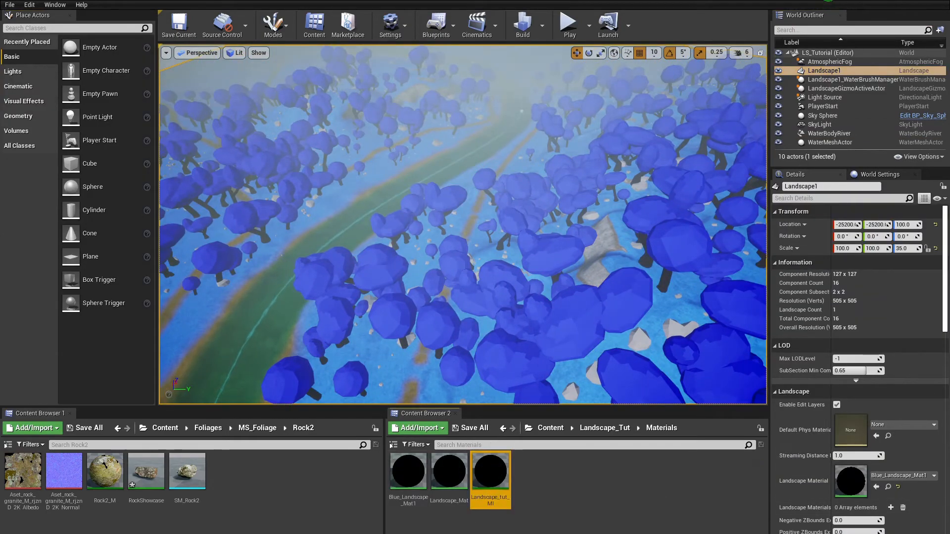
pyautogui.click(877, 487)
pyautogui.press('f')
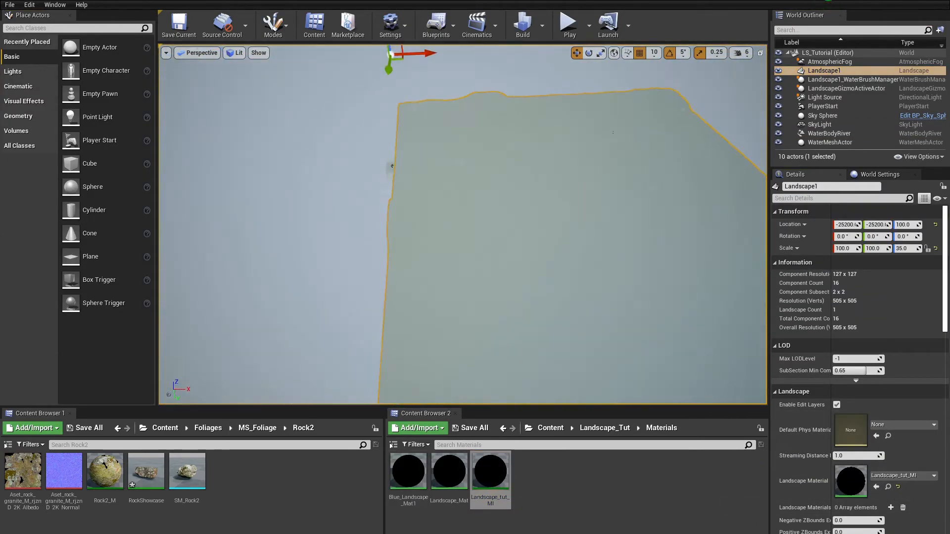
# Return to Foliage mode and erase all painted foliage from the landscape with brush size 8192.
pyautogui.click(273, 25)
pyautogui.click(293, 79)
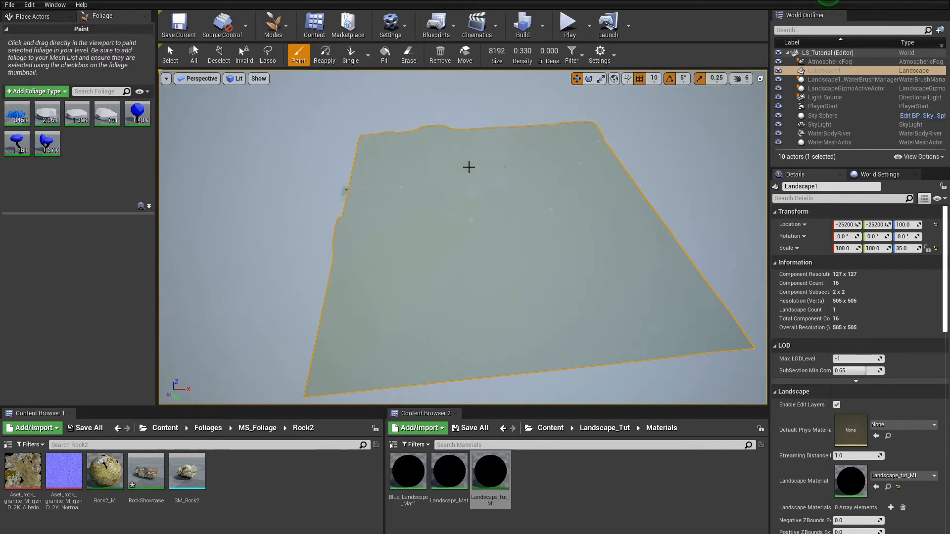
pyautogui.keyDown('shift'); pyautogui.moveTo(468, 167); pyautogui.dragTo(541, 189); pyautogui.keyUp('shift')
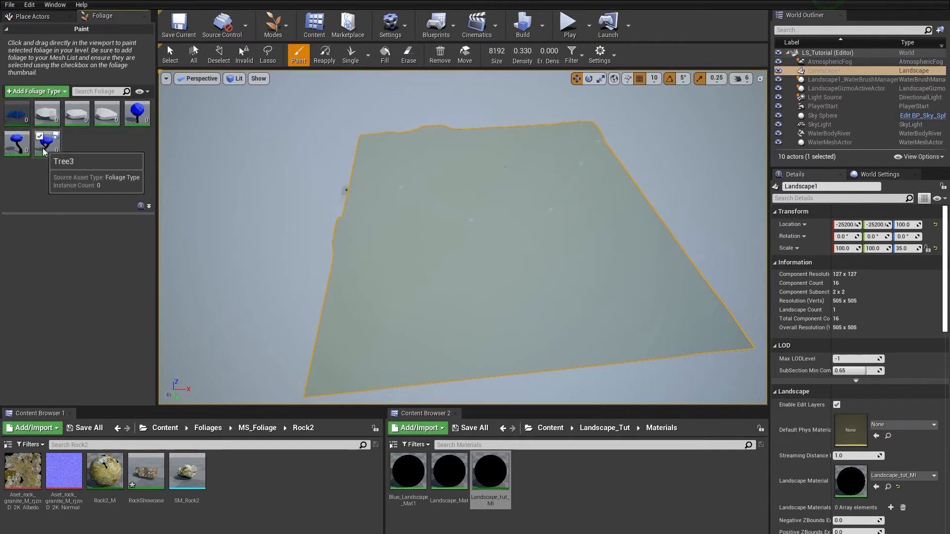
# Select all seven foliage types in the palette and deactivate them.
pyautogui.hotkey('ctrl', 'a')
pyautogui.click(39, 106)
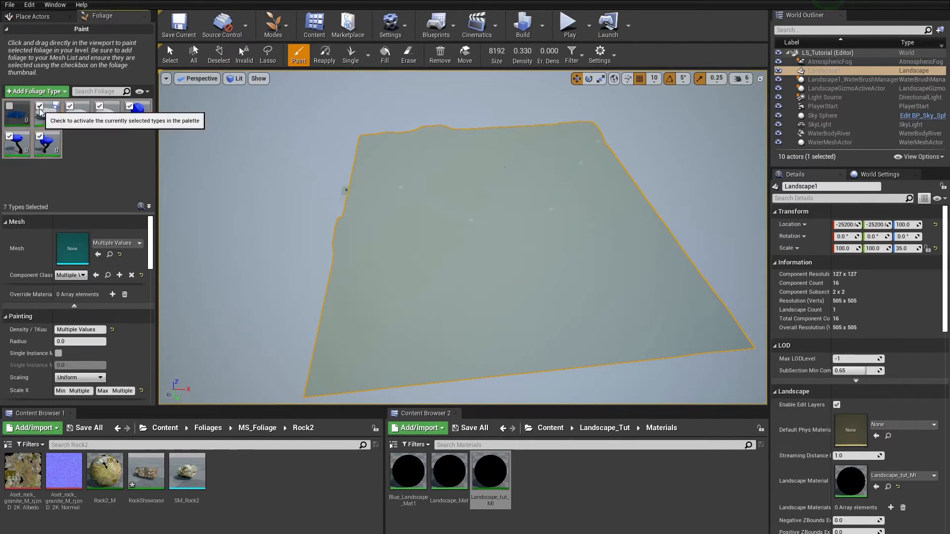
pyautogui.click(91, 182)
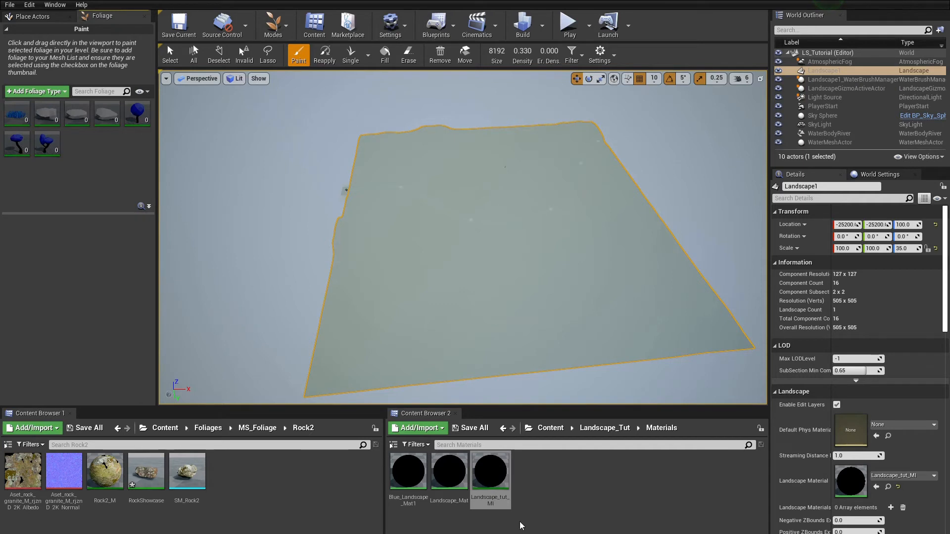
# Add all nine grass, rock and tree foliage types from the Landscape_Tut MS_Foliage folder to the foliage palette.
pyautogui.click(603, 430)
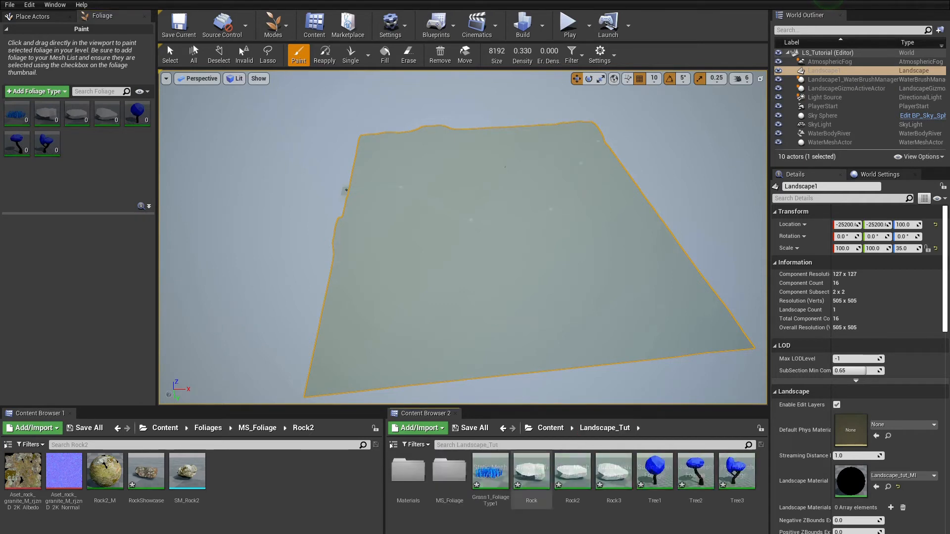
pyautogui.doubleClick(448, 488)
pyautogui.click(408, 473)
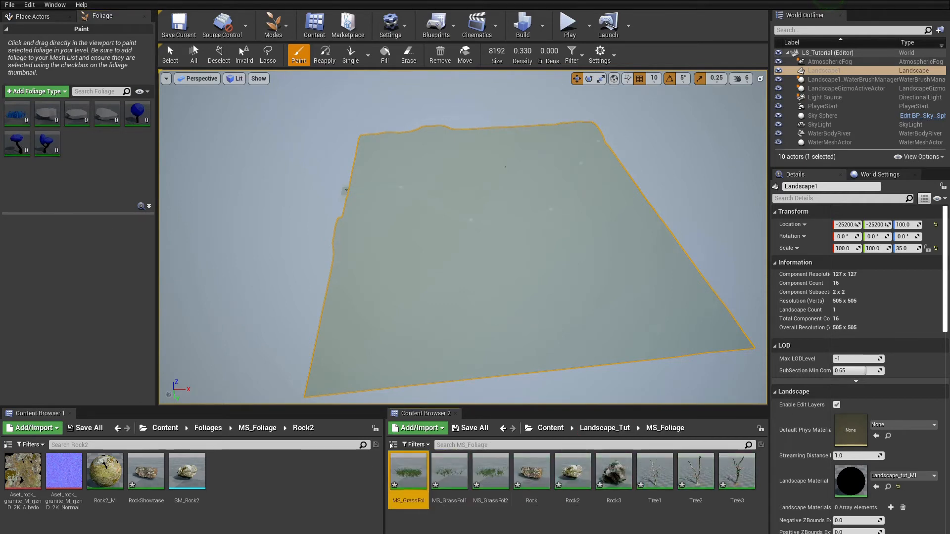
pyautogui.keyDown('shift'); pyautogui.click(751, 474); pyautogui.keyUp('shift')
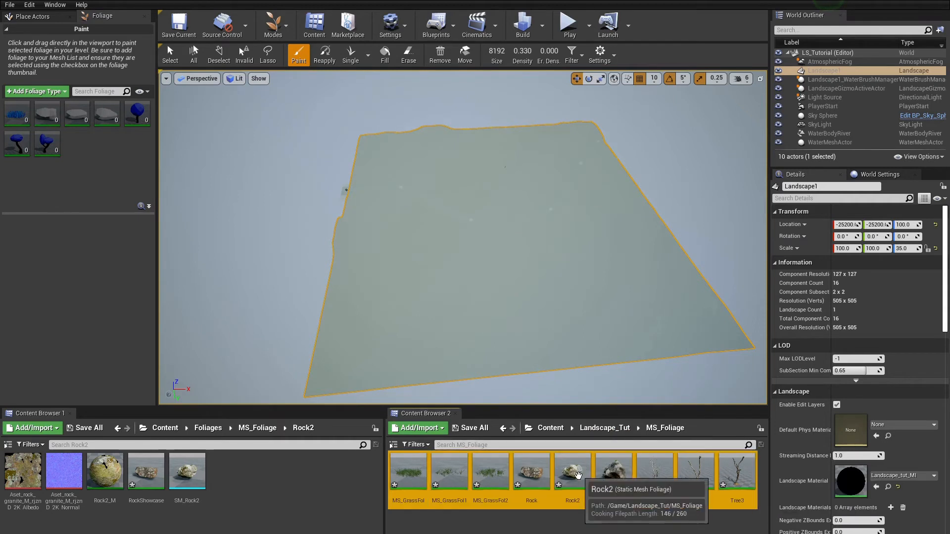
pyautogui.moveTo(579, 473); pyautogui.dragTo(73, 196)
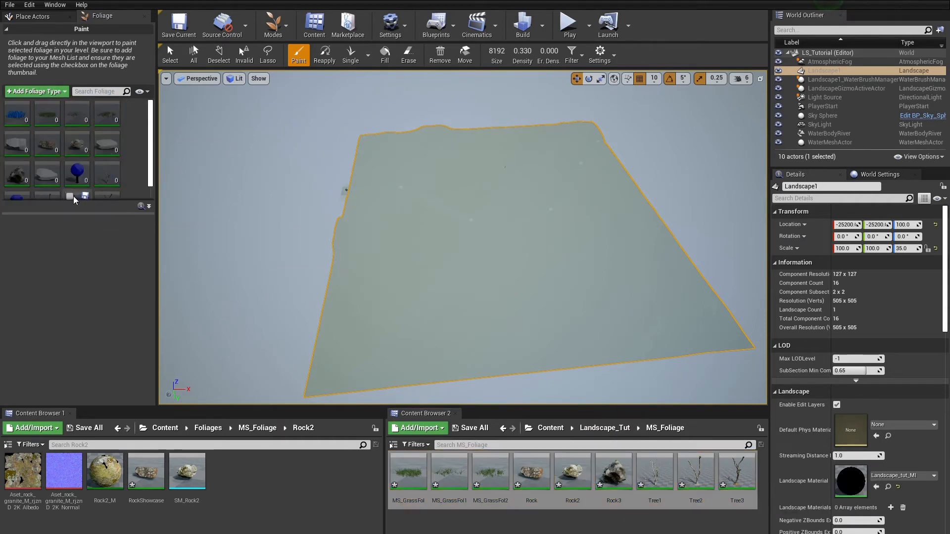
# Select the nine newly added grass, rock and tree types in the palette and activate them for painting.
pyautogui.click(48, 119)
pyautogui.keyDown('shift'); pyautogui.click(104, 118); pyautogui.keyUp('shift')
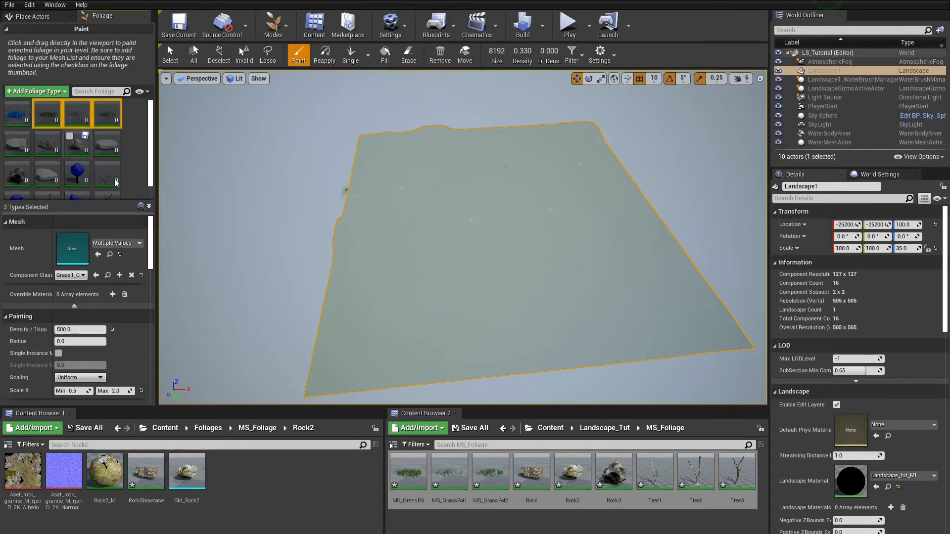
pyautogui.keyDown('ctrl'); pyautogui.click(100, 174); pyautogui.keyUp('ctrl')
pyautogui.keyDown('ctrl'); pyautogui.click(79, 148); pyautogui.keyUp('ctrl')
pyautogui.keyDown('ctrl'); pyautogui.click(45, 146); pyautogui.keyUp('ctrl')
pyautogui.keyDown('ctrl'); pyautogui.click(22, 180); pyautogui.keyUp('ctrl')
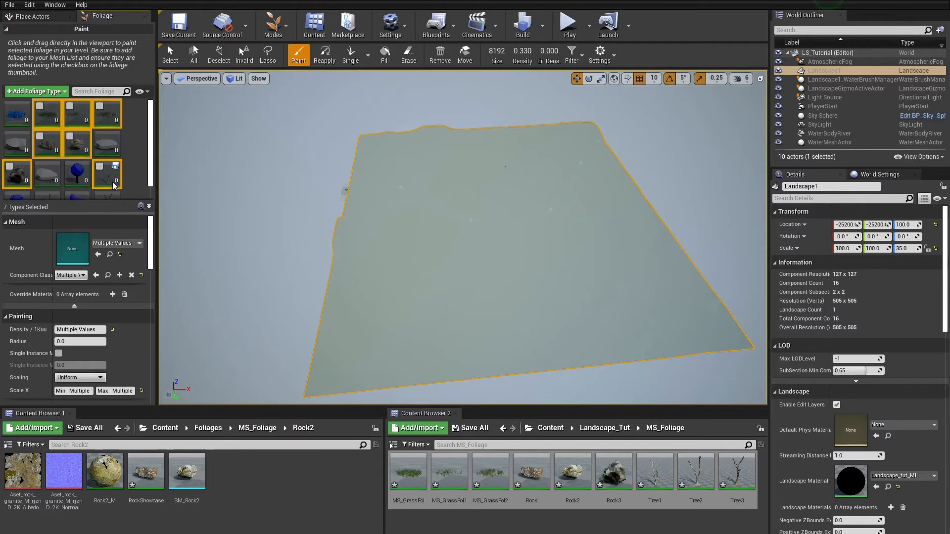
pyautogui.scroll(-1, 111, 182)
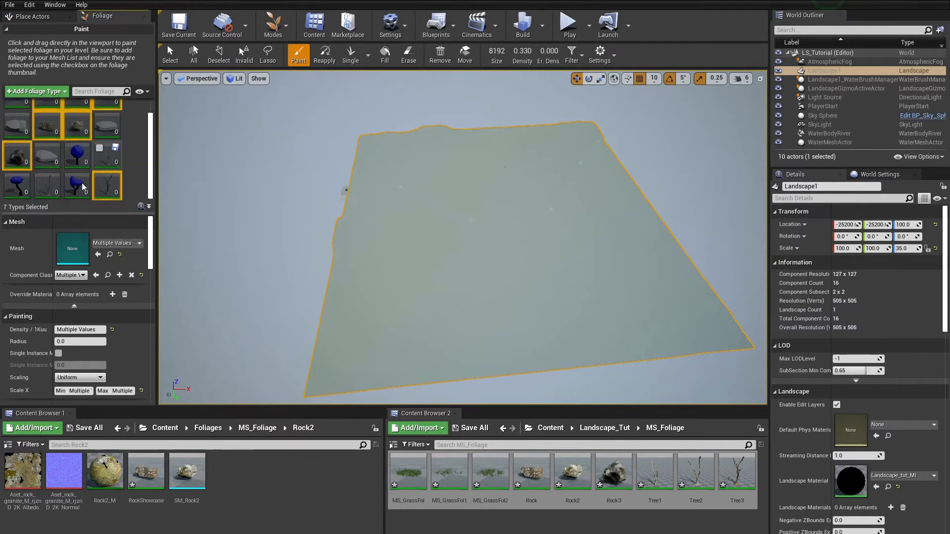
pyautogui.keyDown('ctrl'); pyautogui.click(47, 186); pyautogui.keyUp('ctrl')
pyautogui.keyDown('ctrl'); pyautogui.click(105, 161); pyautogui.keyUp('ctrl')
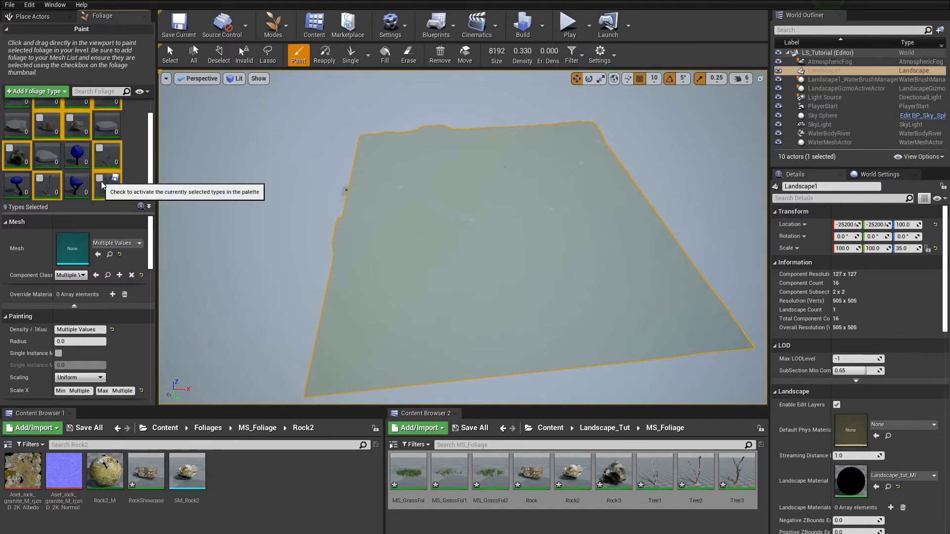
pyautogui.click(100, 178)
# Select the Rock2 foliage type in the palette and review its painting and placement settings.
pyautogui.scroll(1, 63, 190)
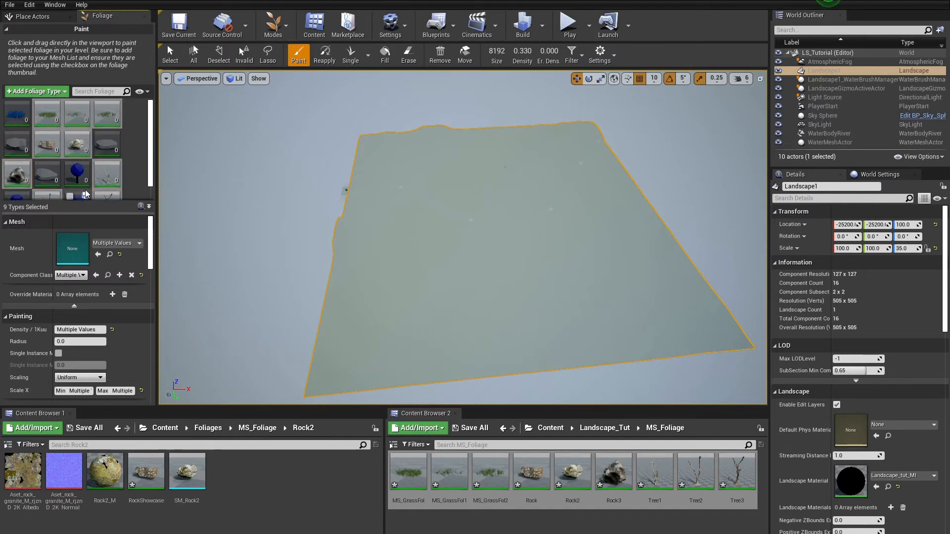
pyautogui.click(81, 150)
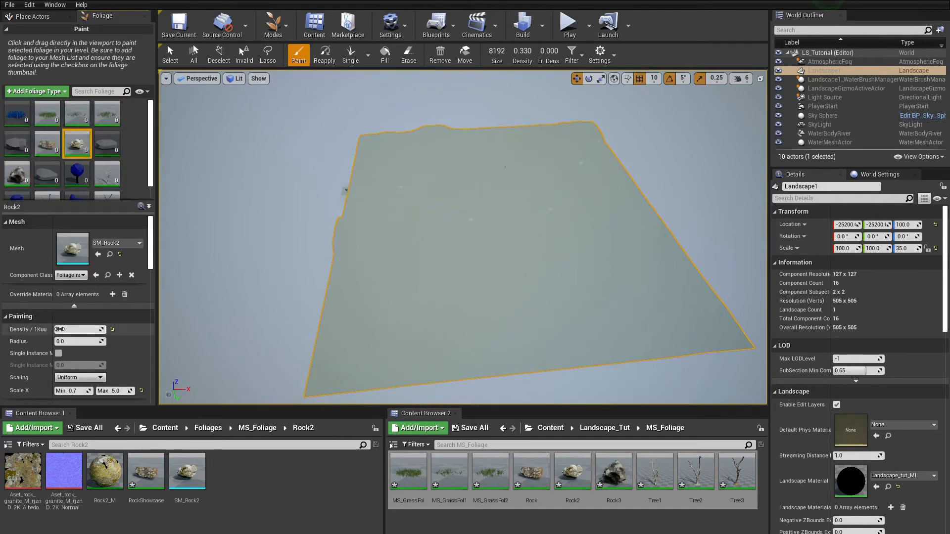
pyautogui.scroll(-5, 105, 362)
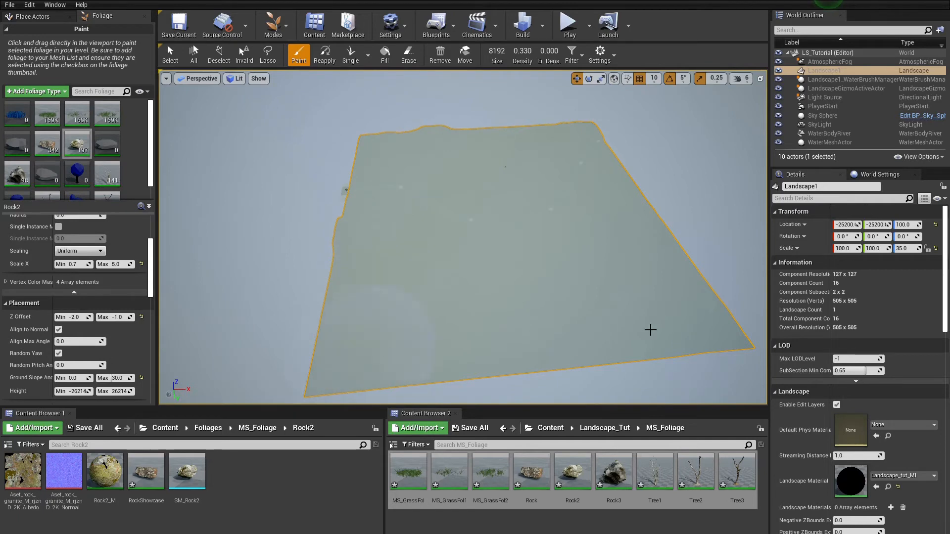
# Paint the activated grass, rock and tree foliage across the landscape with brush size 8192.
pyautogui.moveTo(458, 263); pyautogui.dragTo(414, 274, button='right')
pyautogui.moveTo(399, 101); pyautogui.dragTo(307, 152, button='right')
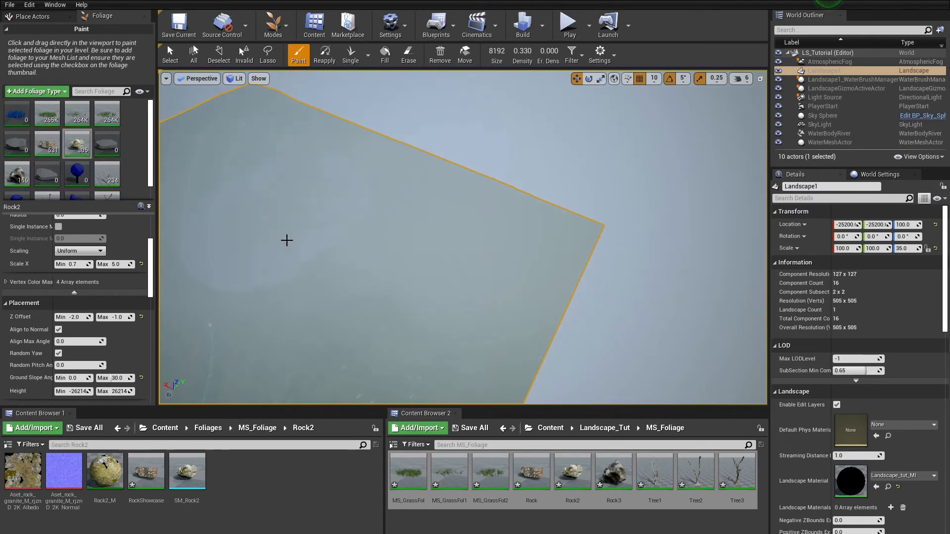
pyautogui.moveTo(324, 373); pyautogui.dragTo(325, 169, button='right')
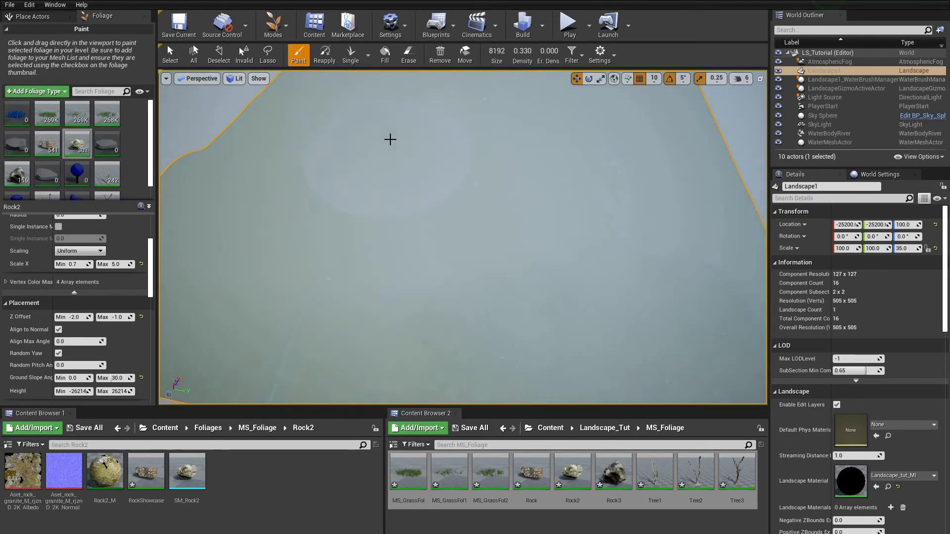
pyautogui.moveTo(390, 139); pyautogui.dragTo(371, 135, button='right')
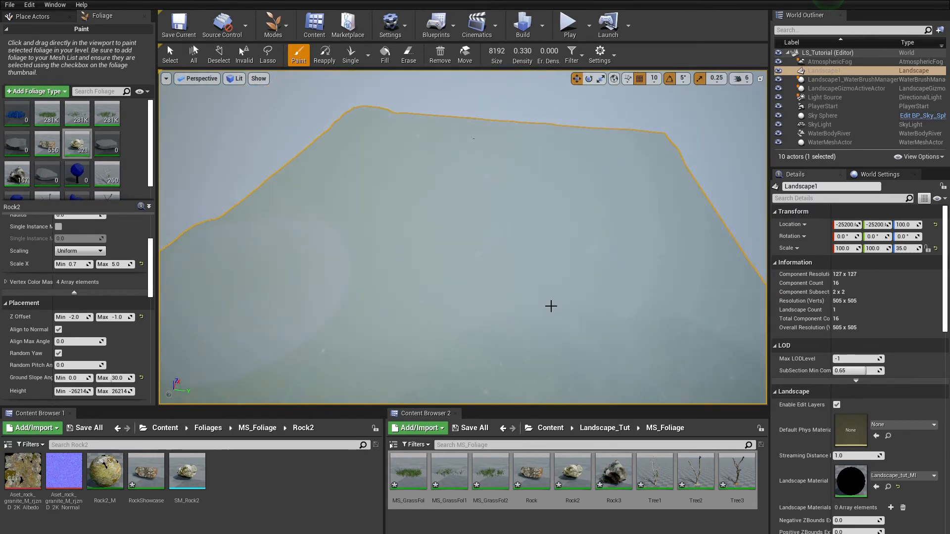
# Erase foliage from parts of the landscape with brush size 953.1.
pyautogui.moveTo(363, 301)
pyautogui.mouseDown(button='right')
pyautogui.moveTo(316, 336)
pyautogui.moveTo(324, 324)
pyautogui.mouseUp(button='right')
pyautogui.press('shift')
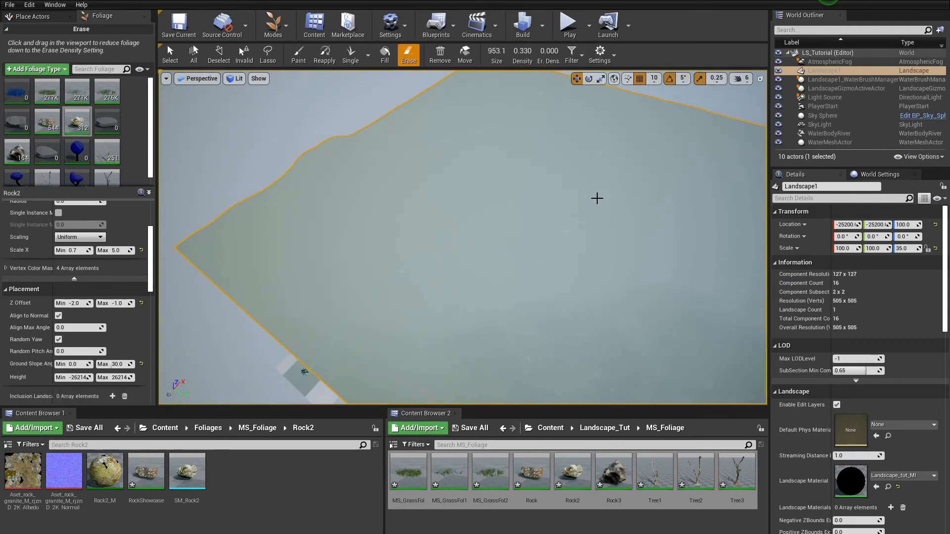
pyautogui.click(569, 26)
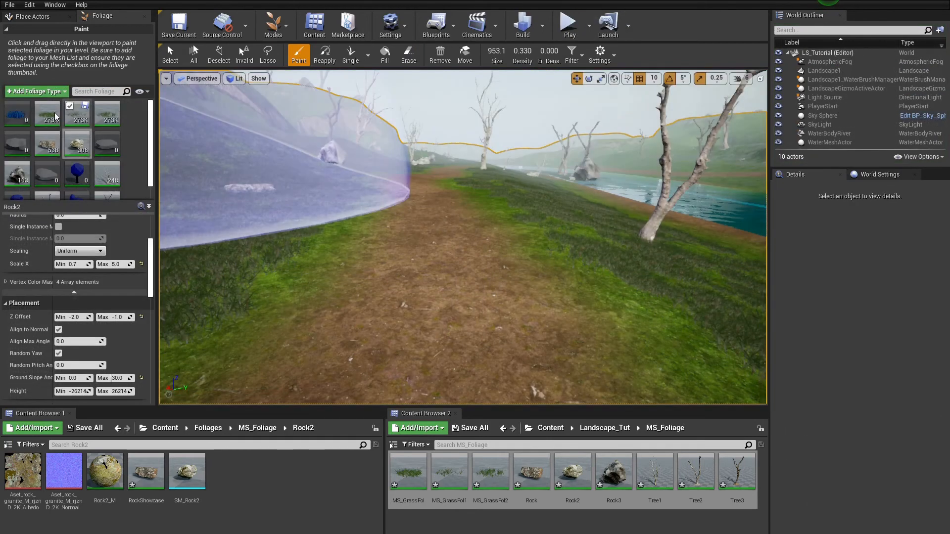
# Select the MS_GrassFol foliage type in the palette and review its painting and placement settings.
pyautogui.click(56, 116)
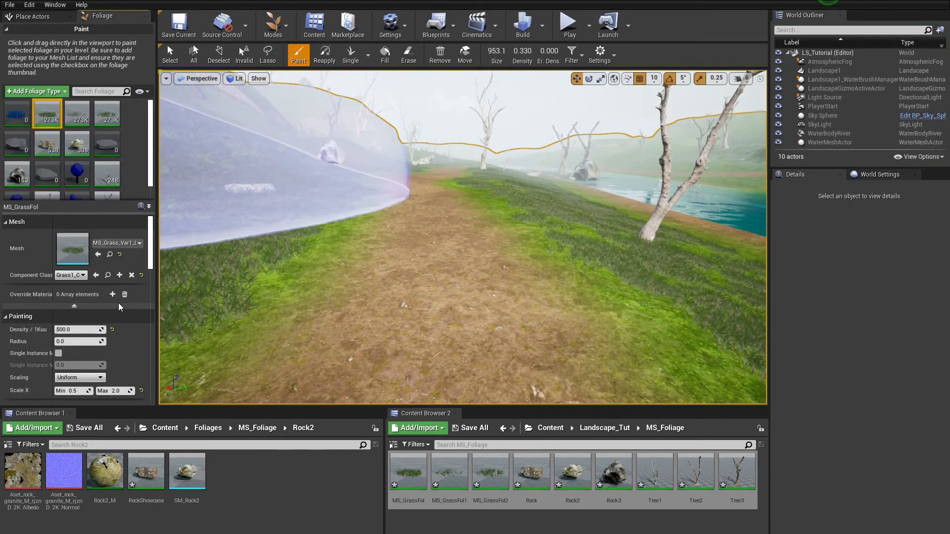
pyautogui.scroll(-5, 118, 307)
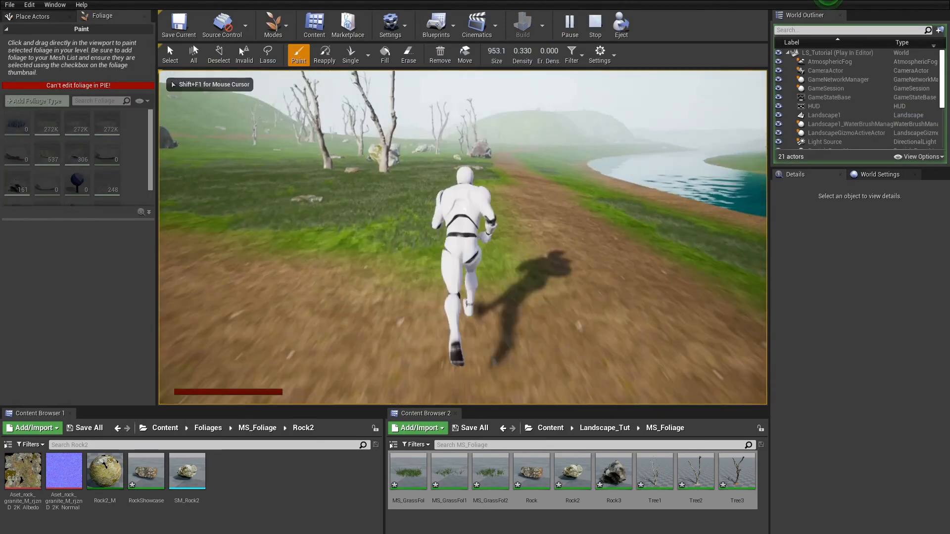
# Play-test the level, running the character along the dirt path and across the grass past the rocks and trees.
pyautogui.press('w')
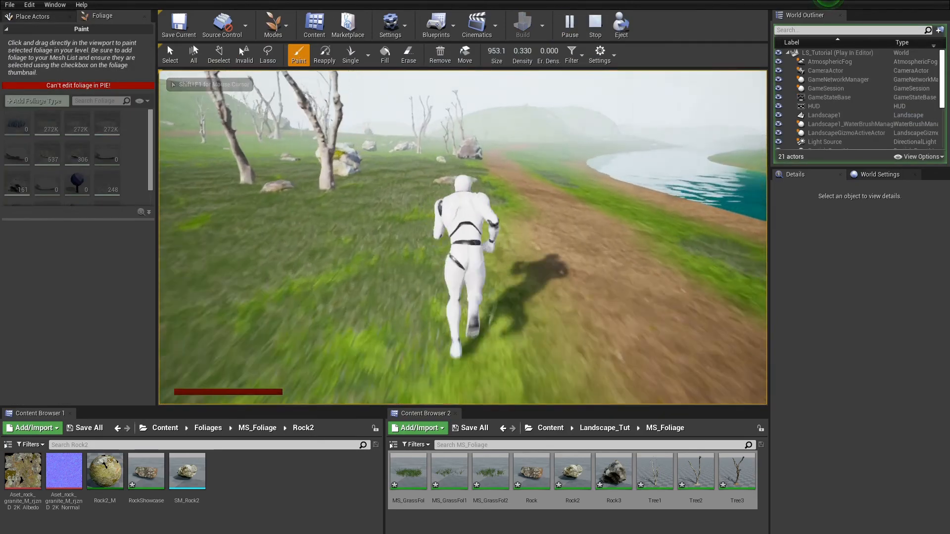
pyautogui.press('w')
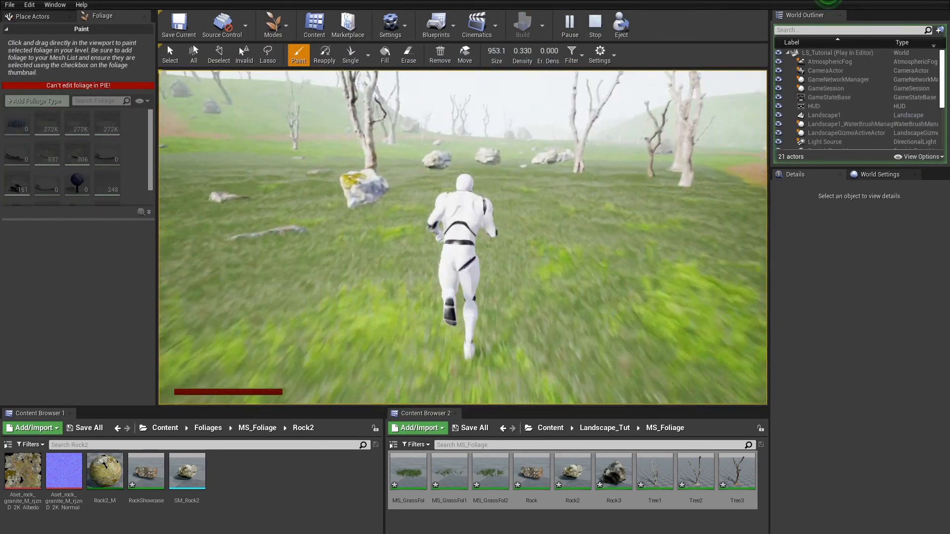
pyautogui.press('w')
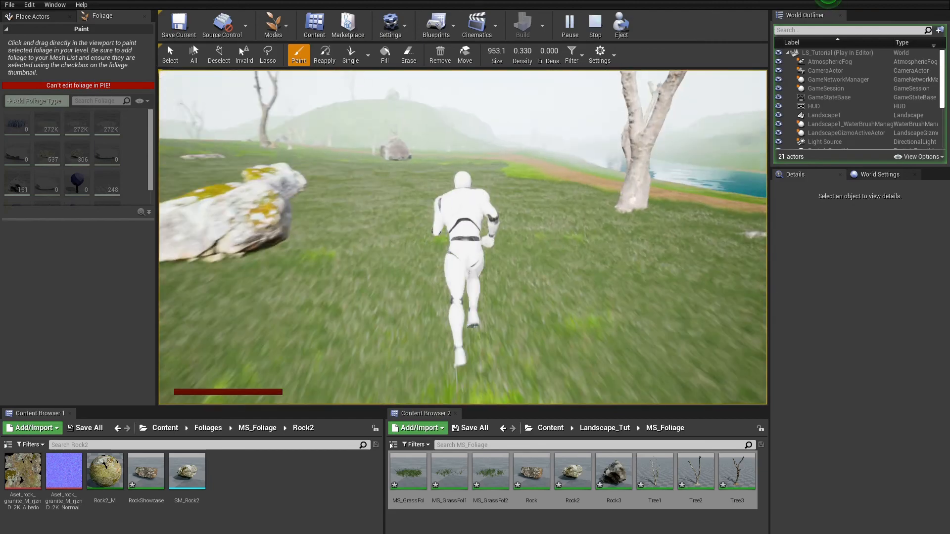
pyautogui.press('w')
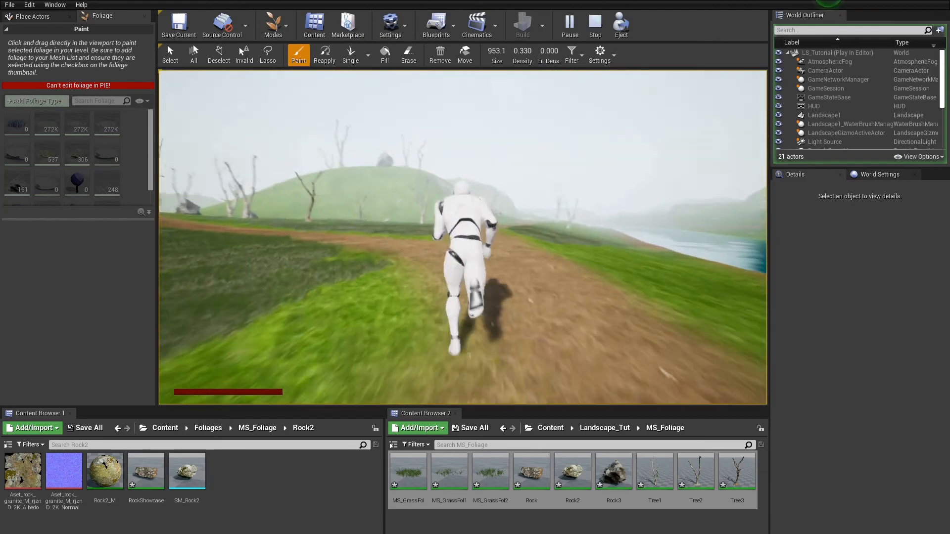
pyautogui.press('w')
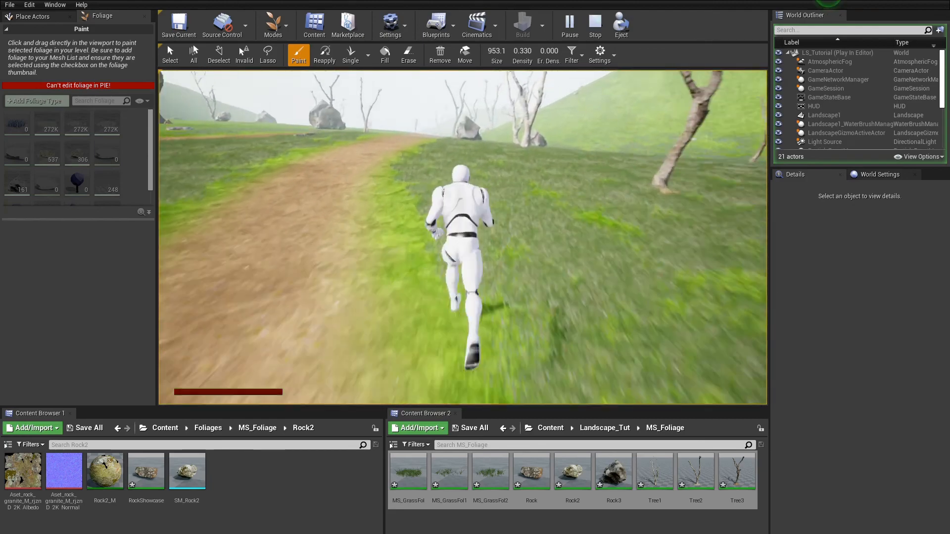
pyautogui.press('w')
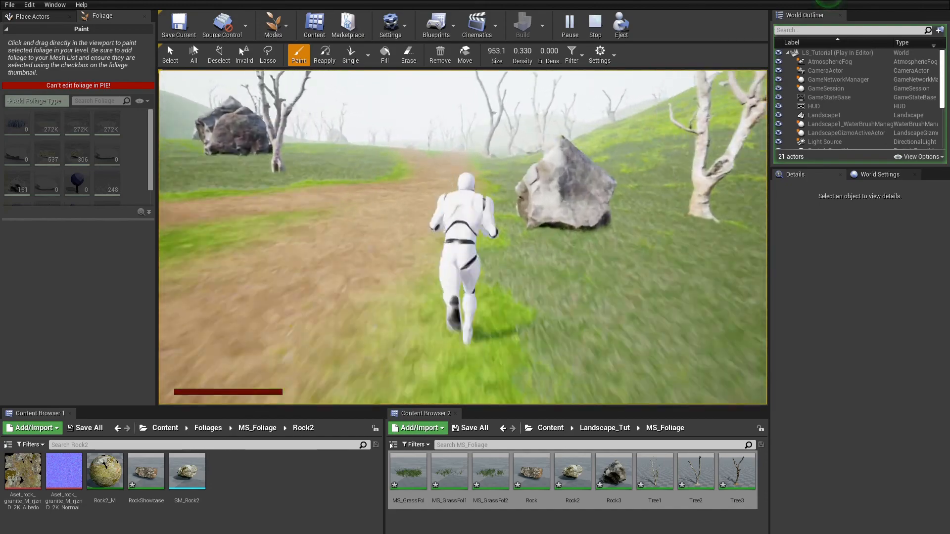
pyautogui.press('w')
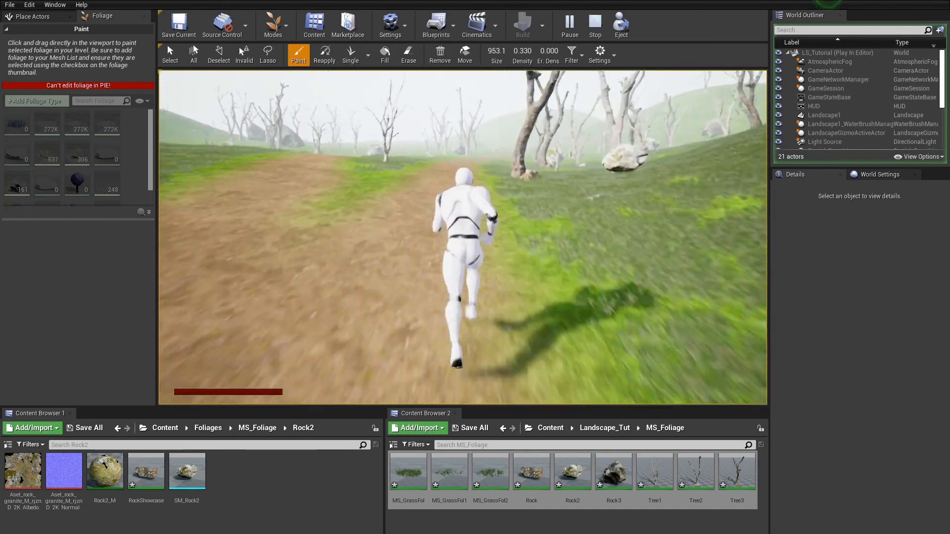
pyautogui.press('w')
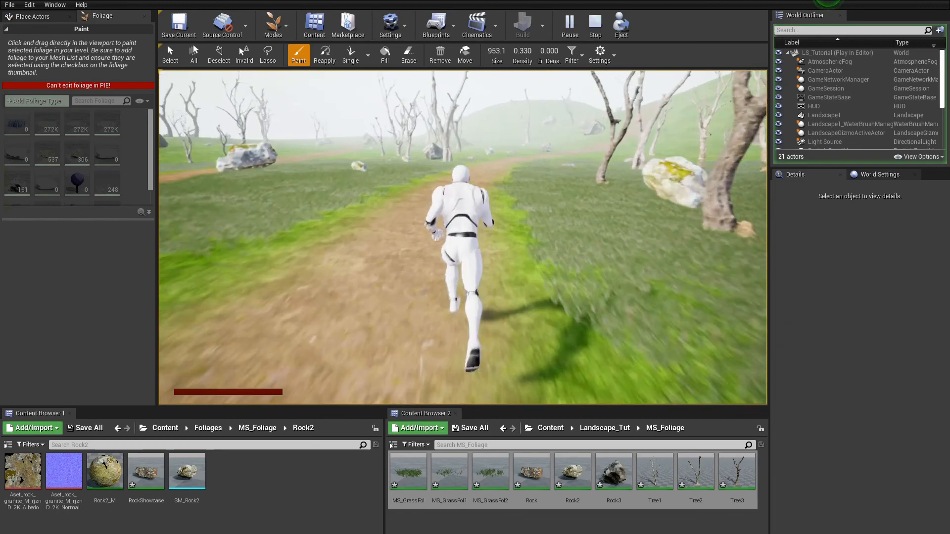